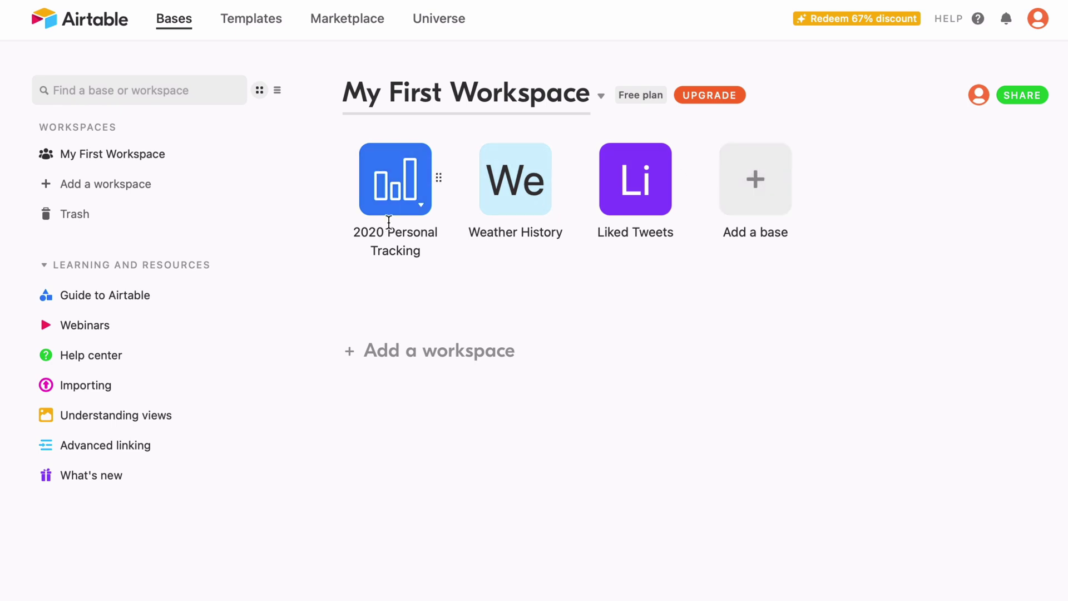
Open the 2020 Personal Tracking base and look through the metric columns of its grid
{"action": "left_click", "coordinate": [418, 206]}
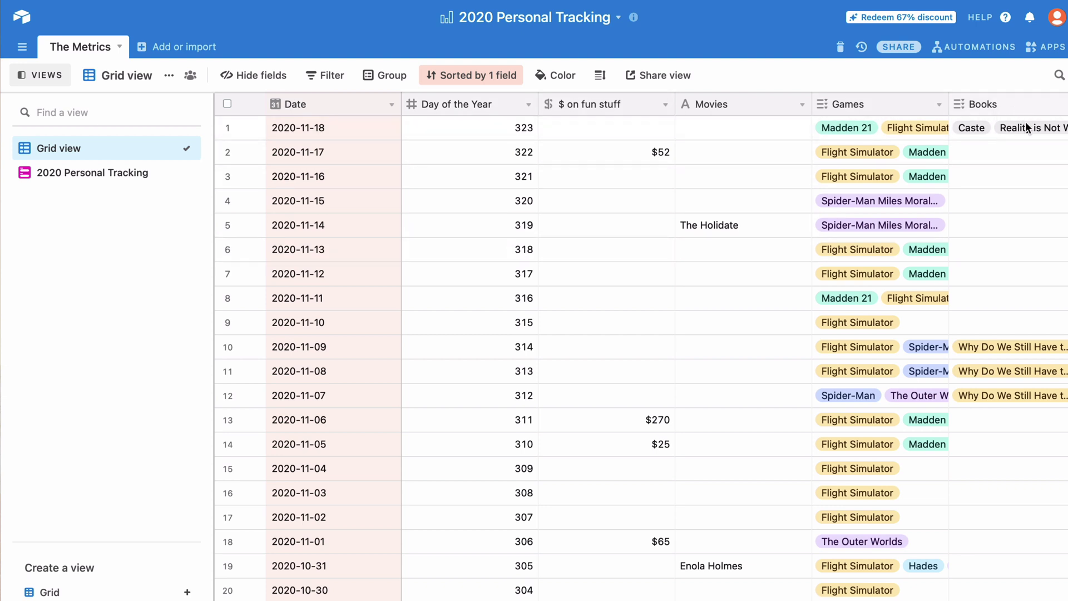
{"action": "scroll", "coordinate": [734, 345], "scroll_direction": "right", "scroll_amount": 3}
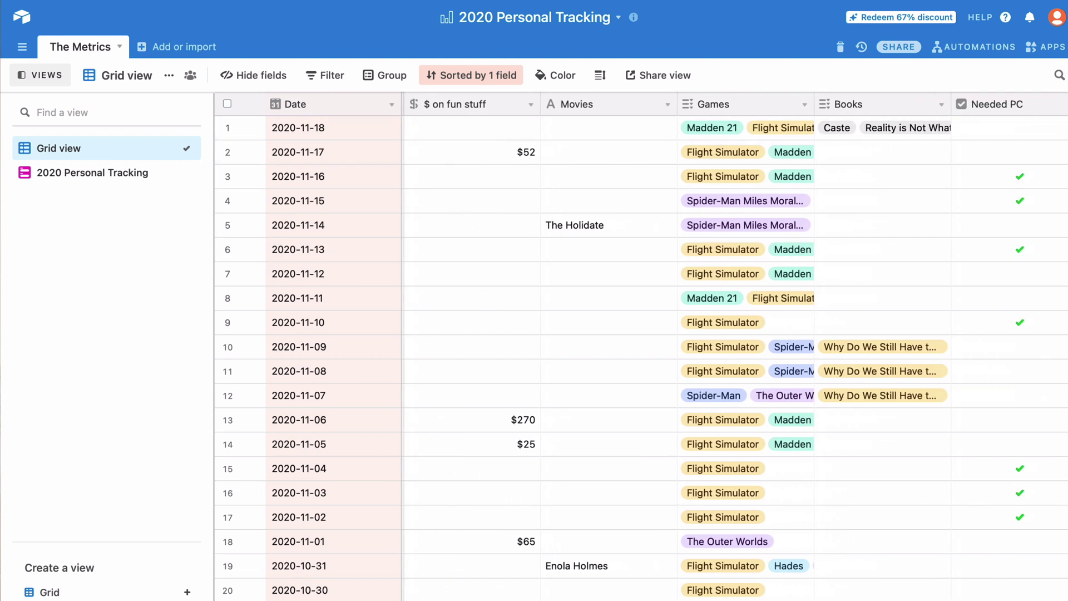
{"action": "scroll", "coordinate": [735, 345], "scroll_direction": "left", "scroll_amount": 3}
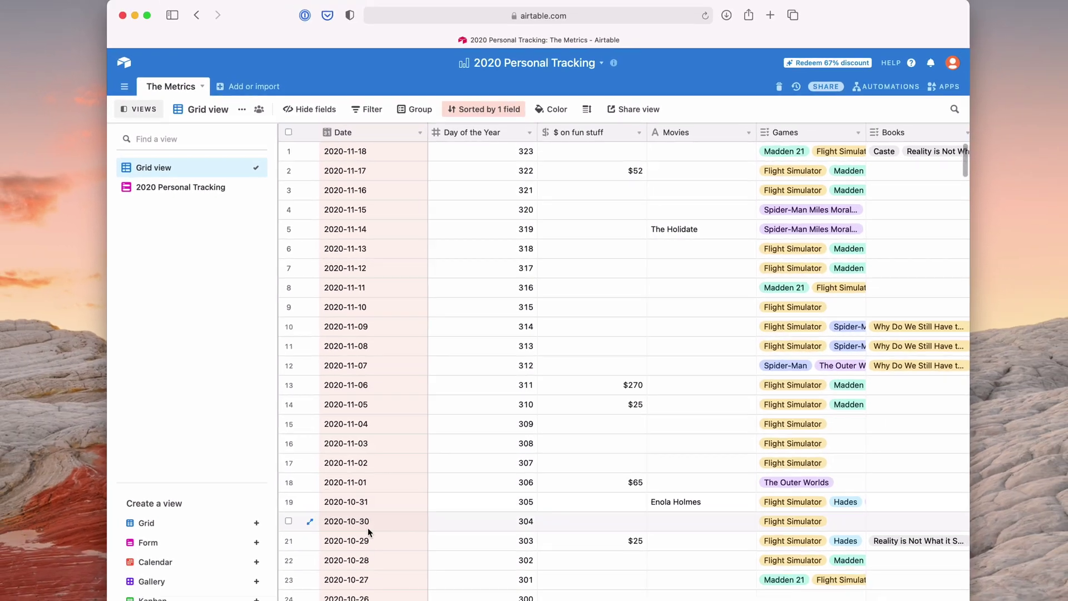
Add a blank record at the end of the grid and delete it again
{"action": "scroll", "coordinate": [368, 527], "scroll_direction": "down", "scroll_amount": 20}
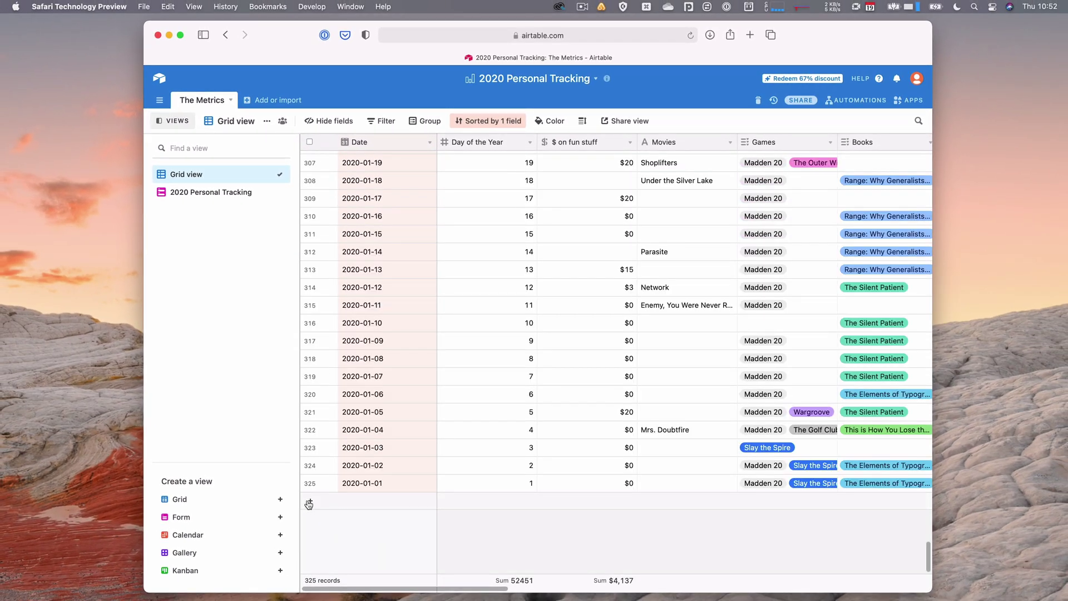
{"action": "left_click", "coordinate": [311, 503]}
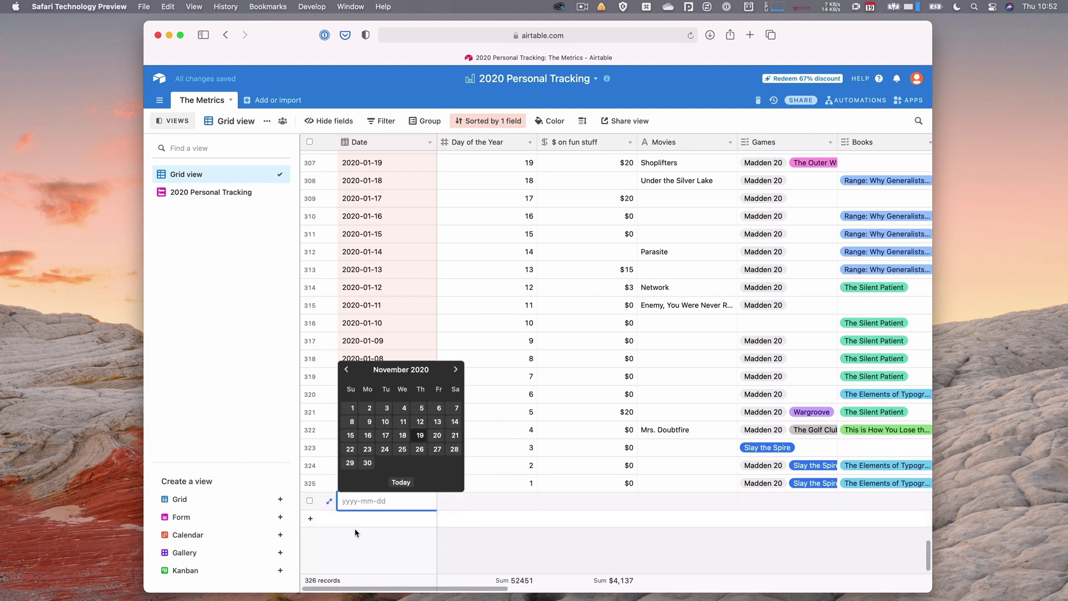
{"action": "left_click", "coordinate": [345, 544]}
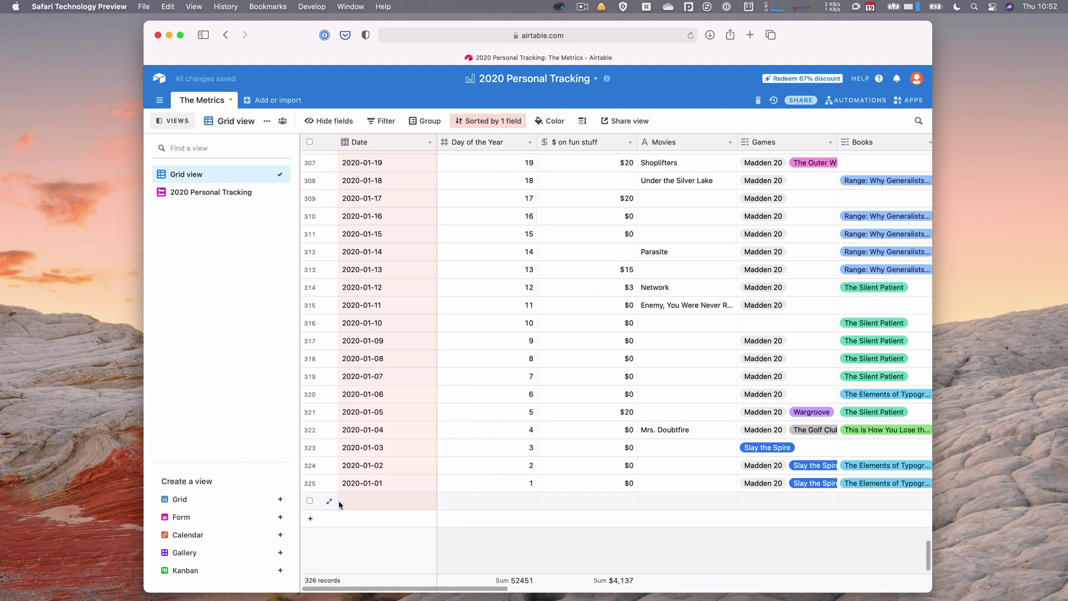
{"action": "right_click", "coordinate": [338, 500]}
{"action": "left_click", "coordinate": [367, 491]}
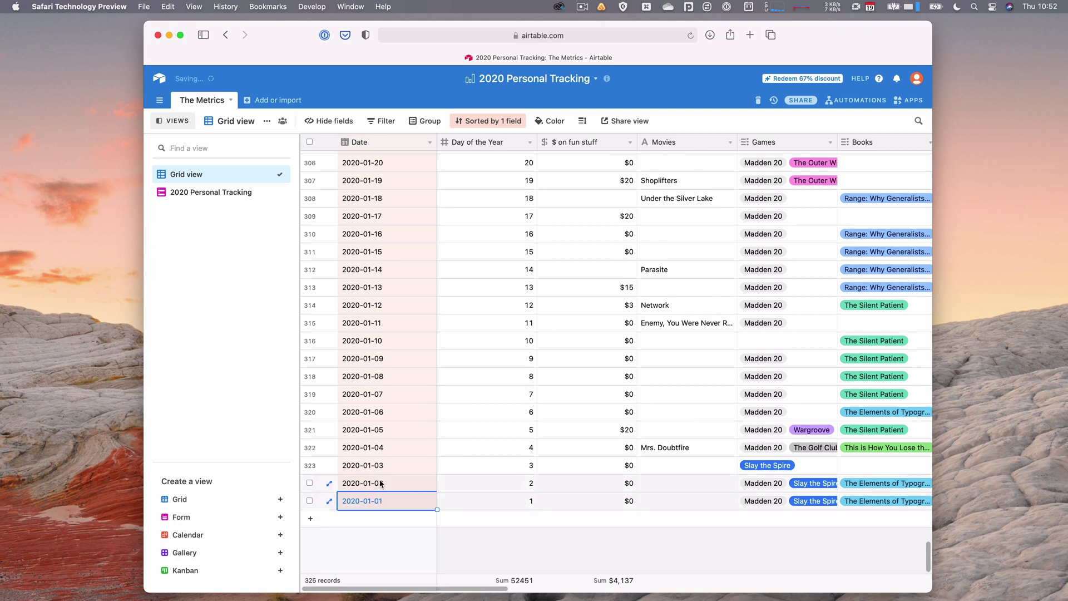
{"action": "scroll", "coordinate": [429, 408], "scroll_direction": "up", "scroll_amount": 20}
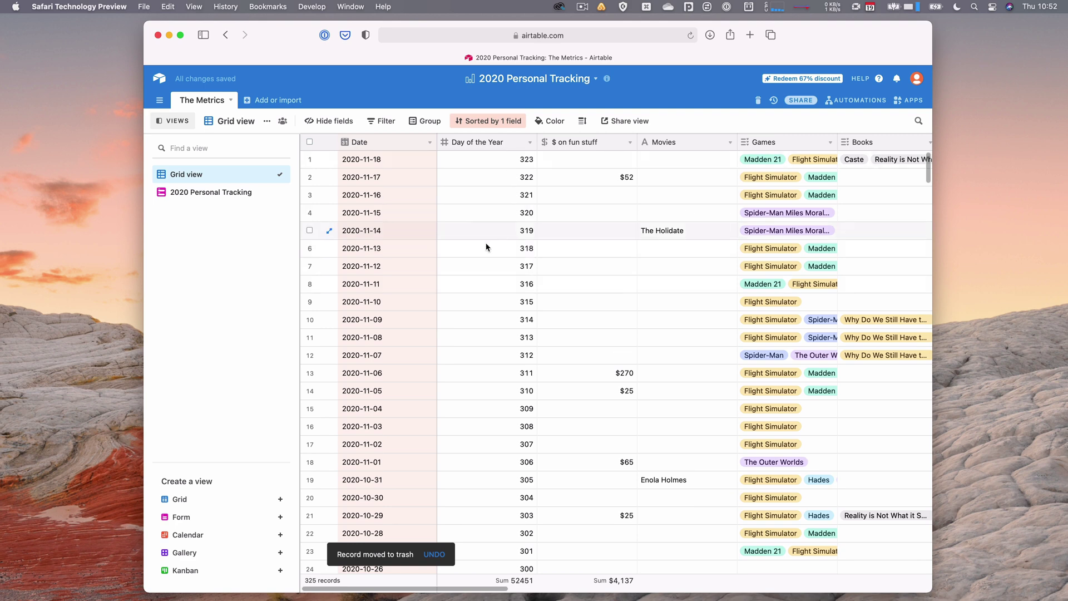
Show the 2020 Personal Tracking form view and review the fields it contains
{"action": "left_click", "coordinate": [213, 196]}
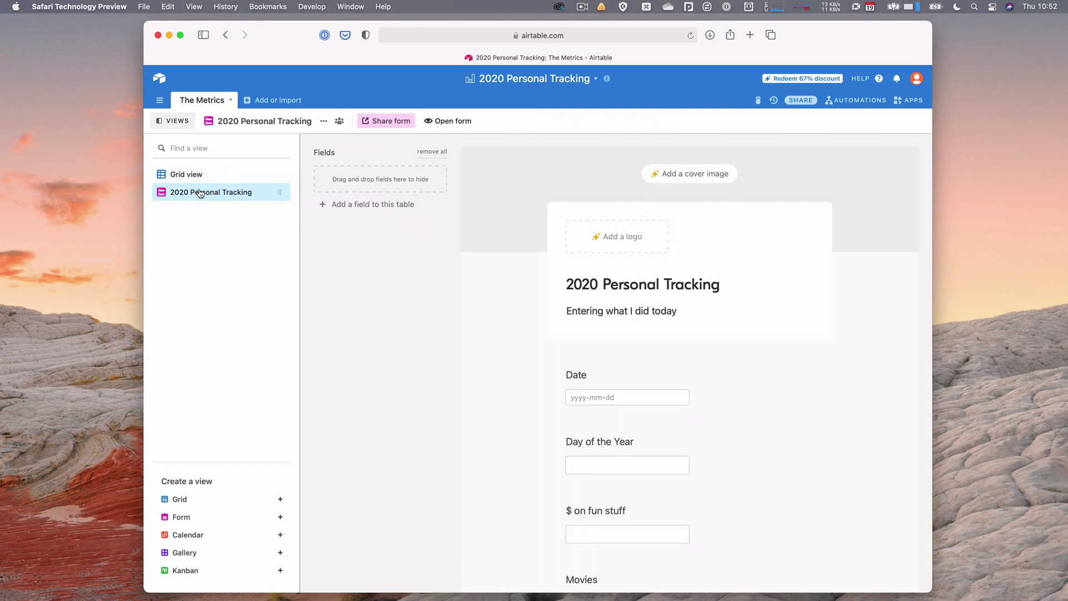
{"action": "scroll", "coordinate": [601, 332], "scroll_direction": "down", "scroll_amount": 10}
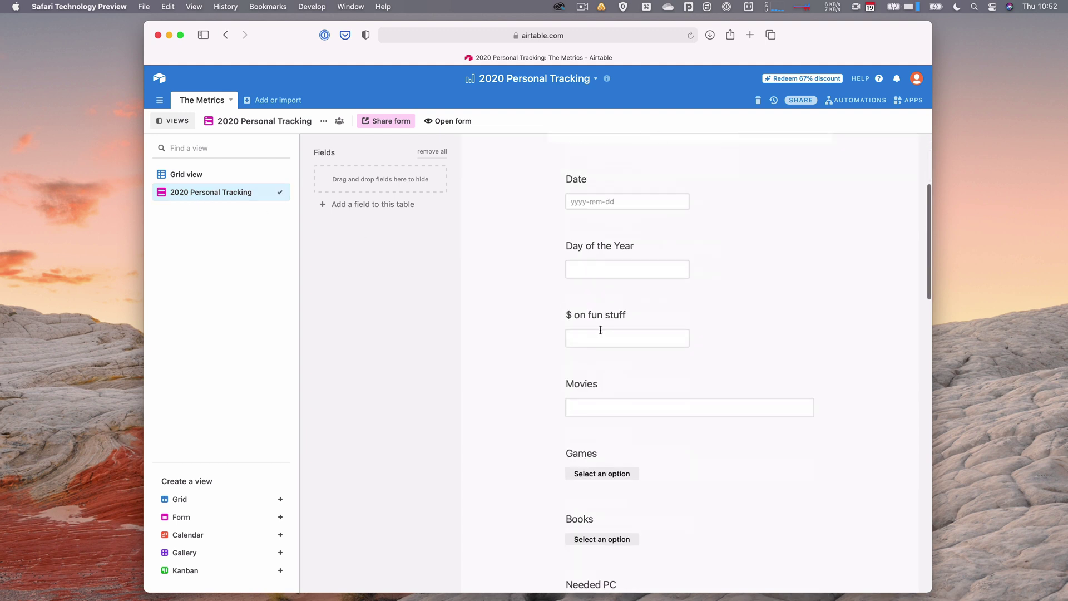
{"action": "scroll", "coordinate": [601, 333], "scroll_direction": "down", "scroll_amount": 5}
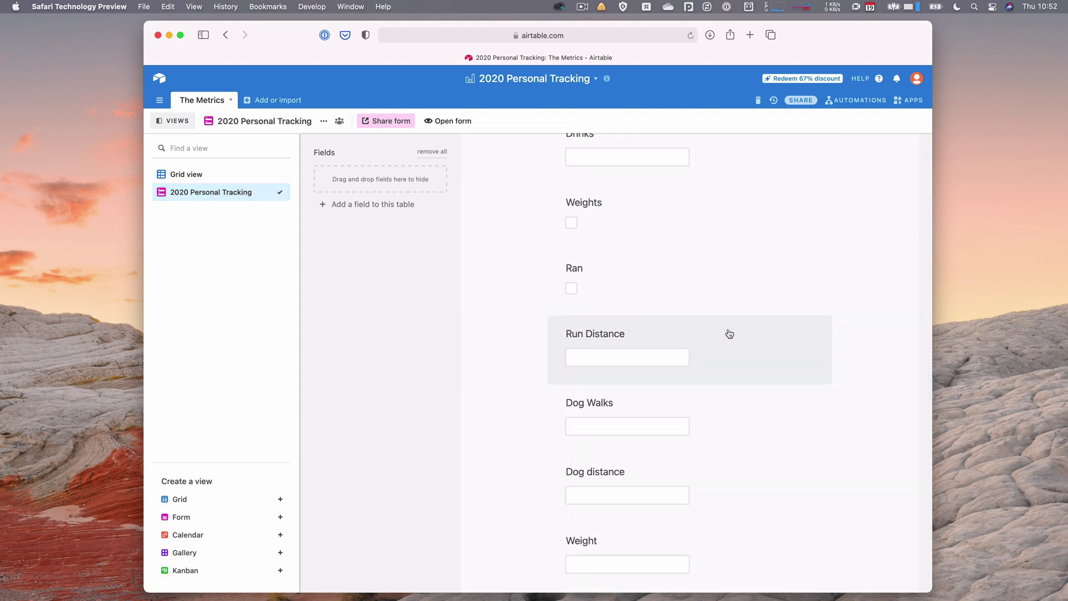
{"action": "scroll", "coordinate": [770, 271], "scroll_direction": "up", "scroll_amount": 15}
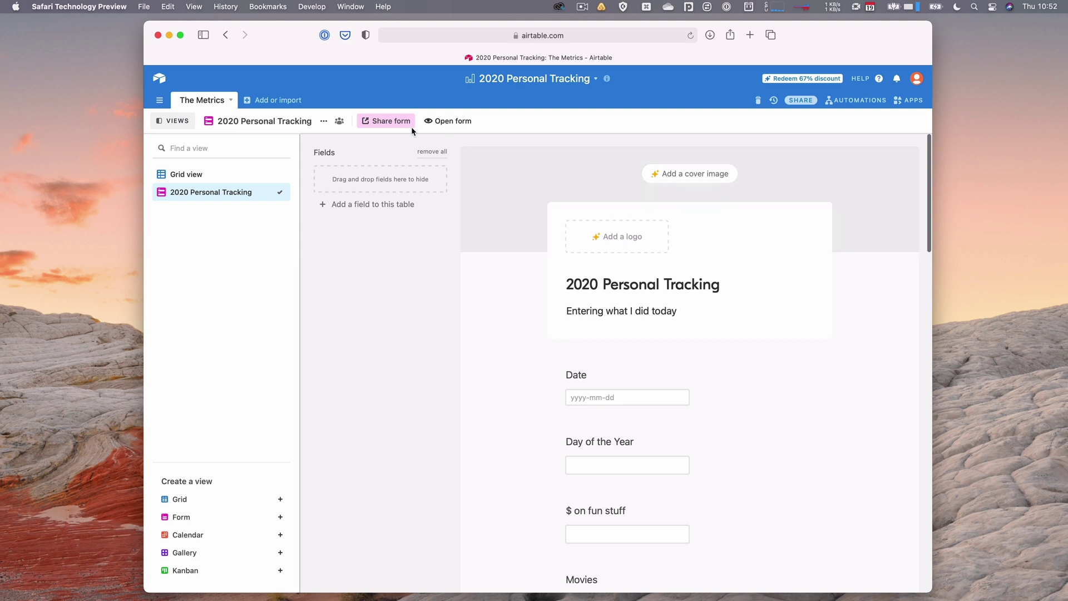
Open the shared form through its private link and look over all the entry fields
{"action": "left_click", "coordinate": [385, 124]}
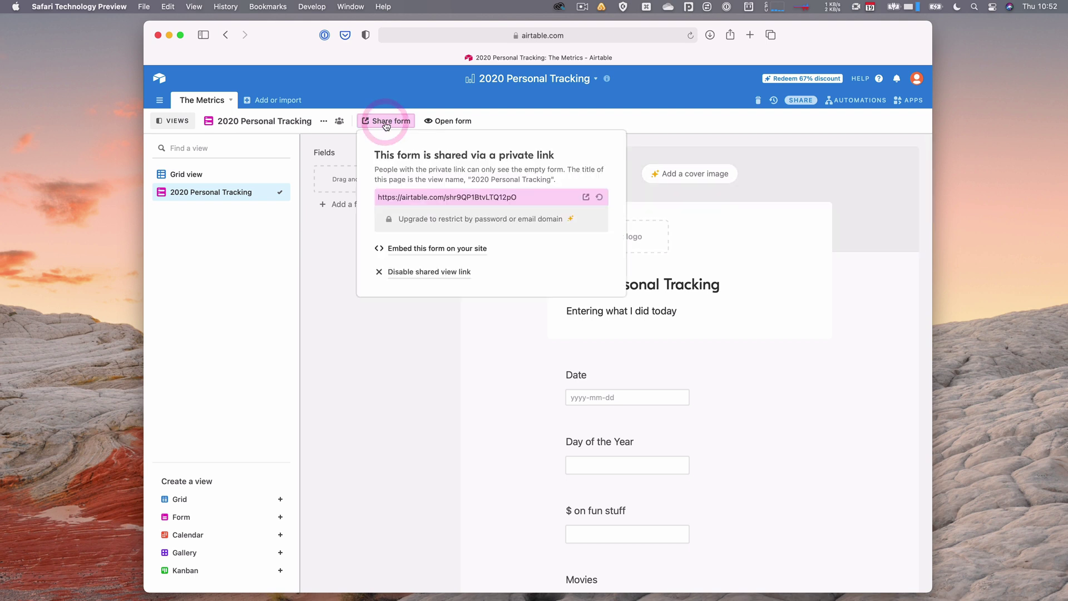
{"action": "left_click", "coordinate": [586, 198]}
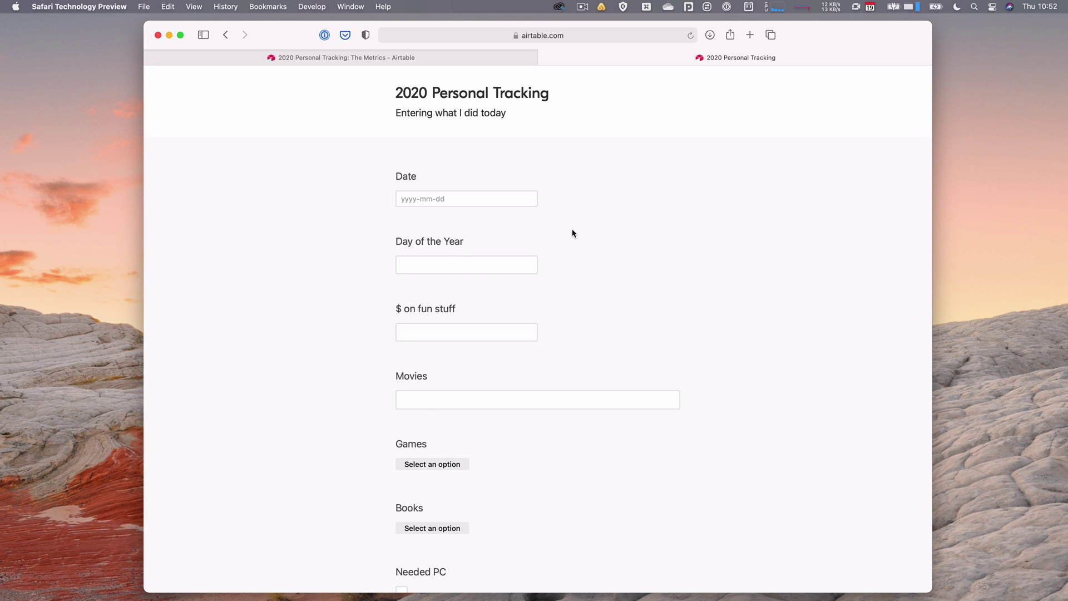
{"action": "scroll", "coordinate": [576, 236], "scroll_direction": "down", "scroll_amount": 15}
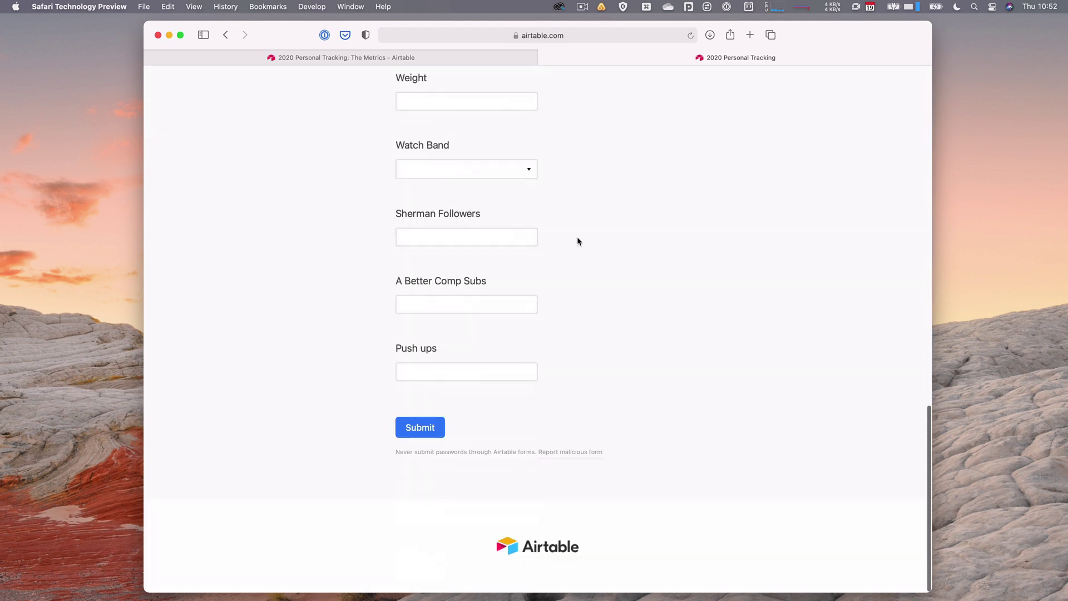
{"action": "scroll", "coordinate": [609, 228], "scroll_direction": "up", "scroll_amount": 10}
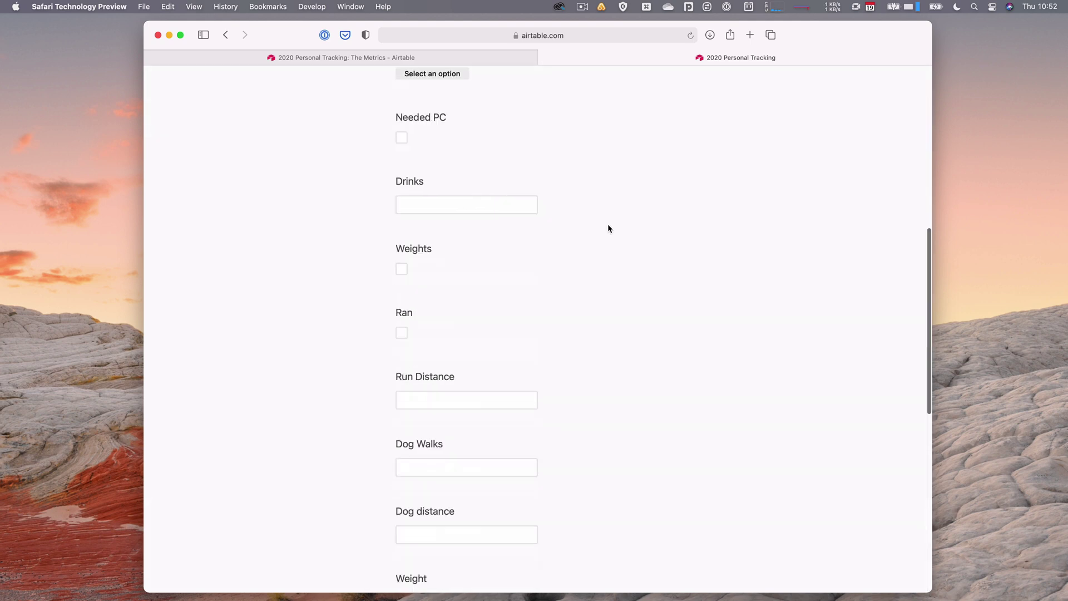
{"action": "scroll", "coordinate": [608, 228], "scroll_direction": "up", "scroll_amount": 9}
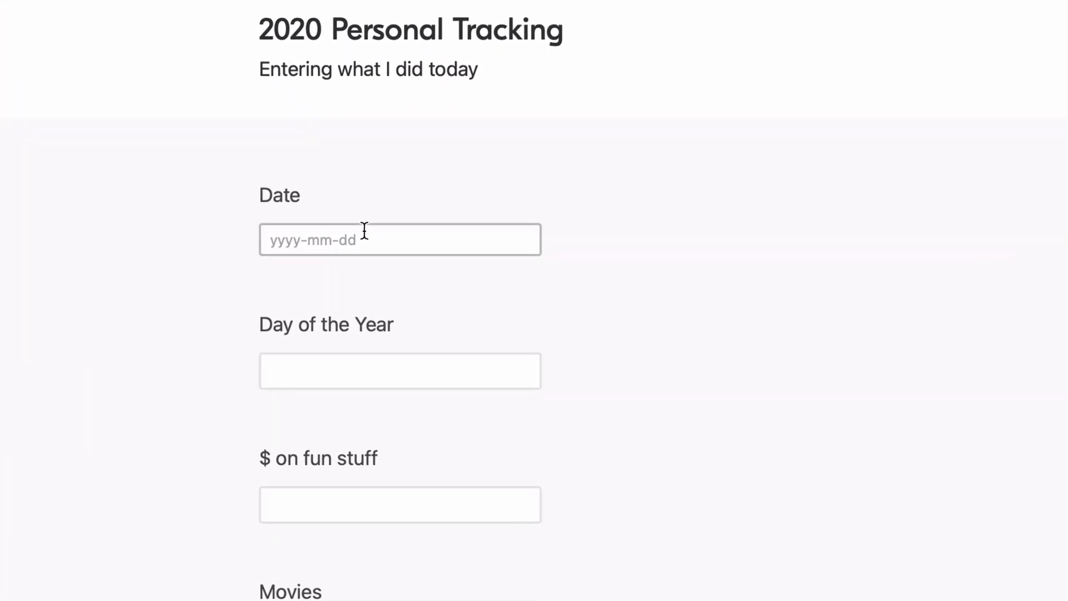
Set the form's Date to 2020-11-19, and try 7576 as the Day of the Year before clearing it
{"action": "left_click", "coordinate": [361, 239]}
{"action": "left_click", "coordinate": [418, 397]}
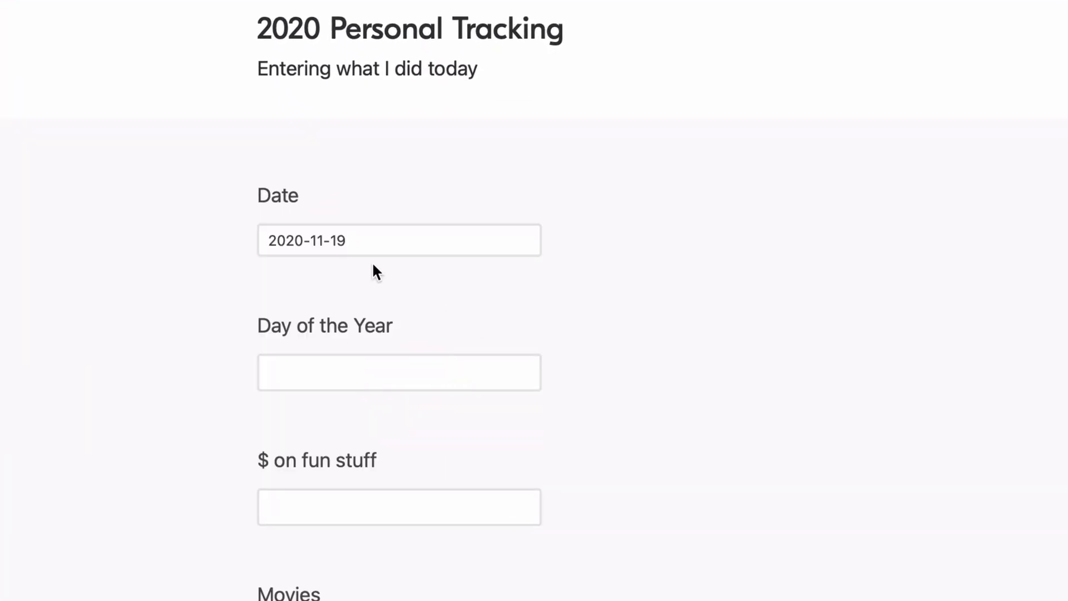
{"action": "left_click", "coordinate": [319, 374]}
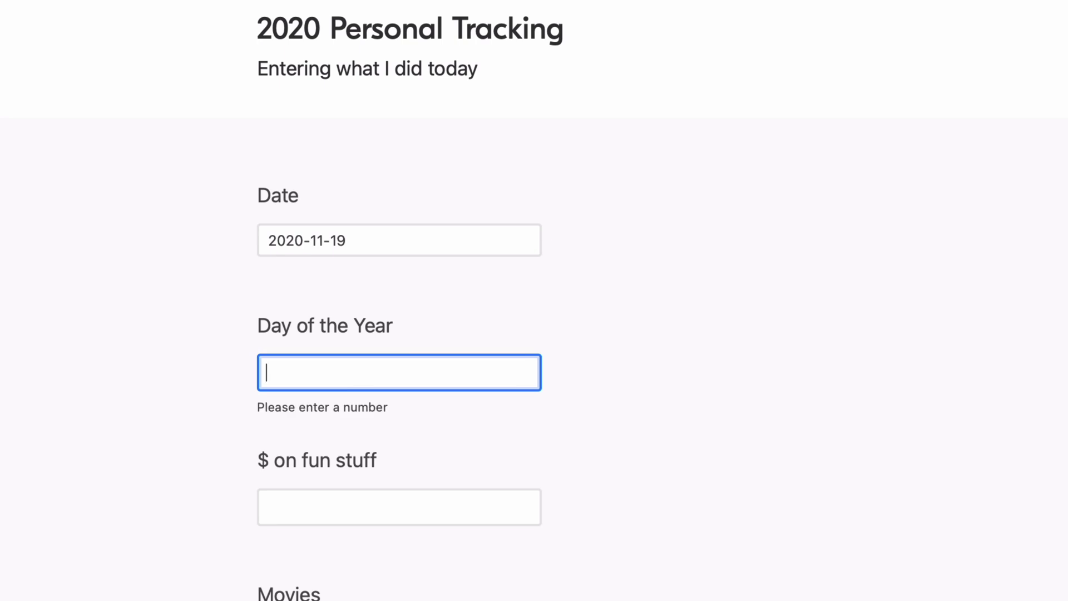
{"action": "type", "text": "7576"}
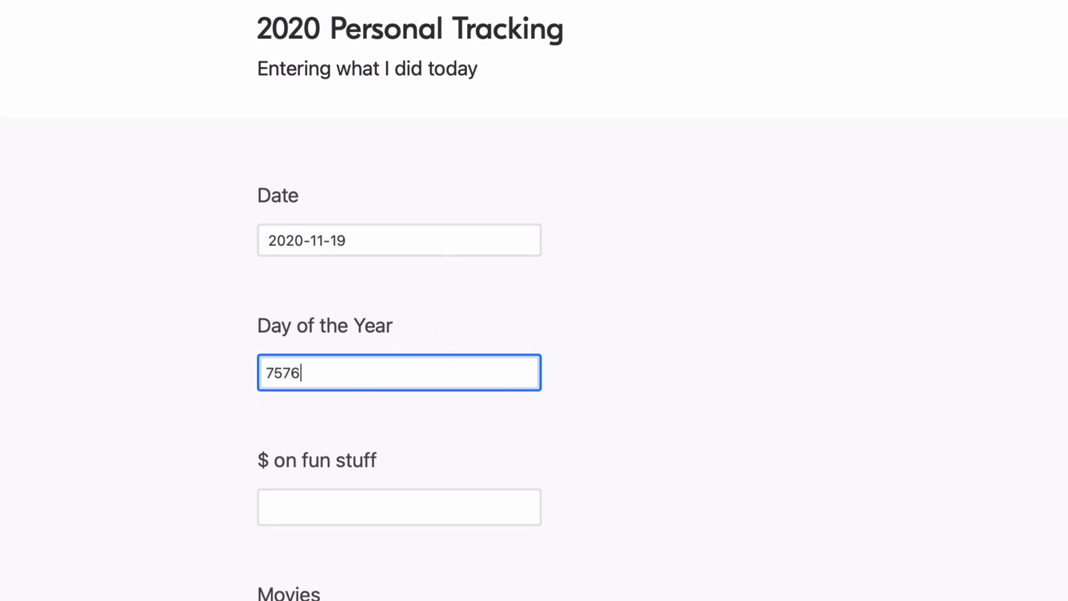
{"action": "key", "text": "BackSpace"}
{"action": "key", "text": "BackSpace"}
{"action": "key", "text": "BackSpace"}
{"action": "left_click", "coordinate": [764, 432]}
Browse the Games options, try selecting Metal Gear Solid 2, and remove that choice again
{"action": "scroll", "coordinate": [764, 431], "scroll_direction": "down", "scroll_amount": 4}
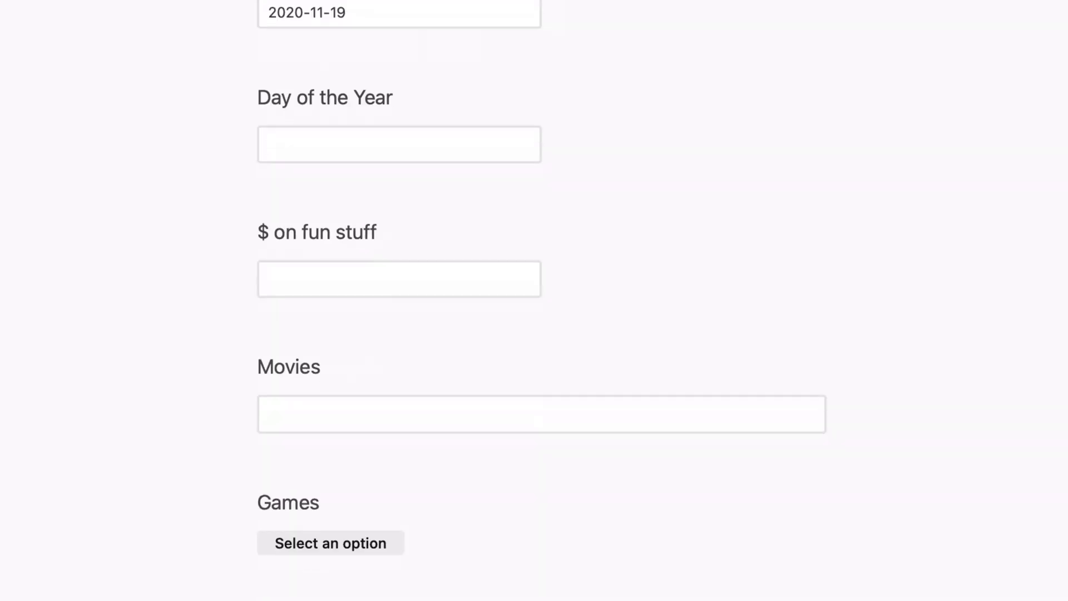
{"action": "left_click", "coordinate": [348, 543]}
{"action": "scroll", "coordinate": [487, 563], "scroll_direction": "down", "scroll_amount": 3}
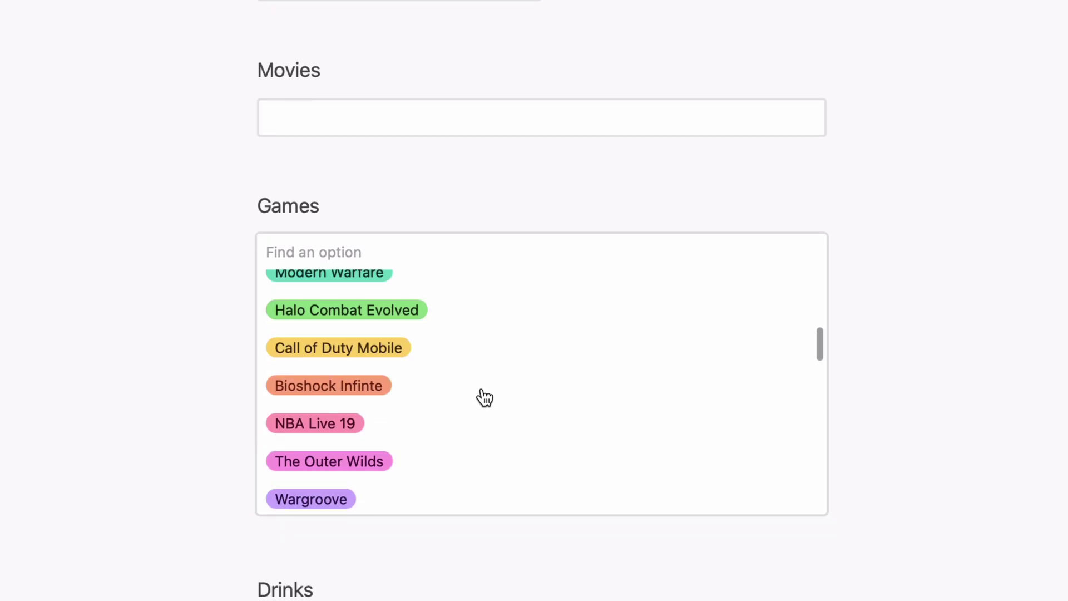
{"action": "scroll", "coordinate": [485, 398], "scroll_direction": "down", "scroll_amount": 15}
{"action": "scroll", "coordinate": [485, 359], "scroll_direction": "up", "scroll_amount": 20}
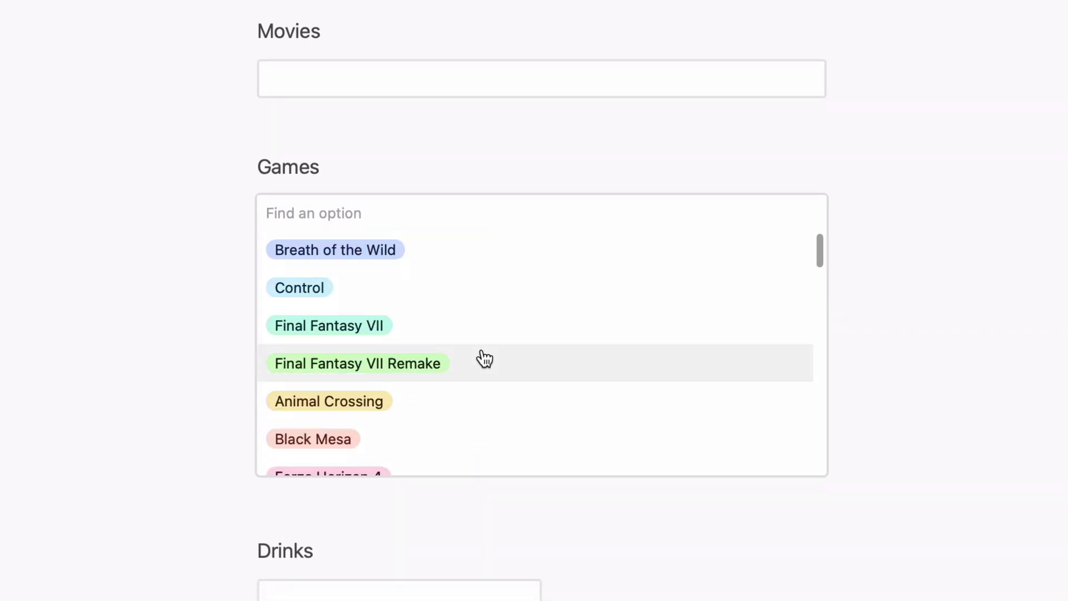
{"action": "type", "text": "meta"}
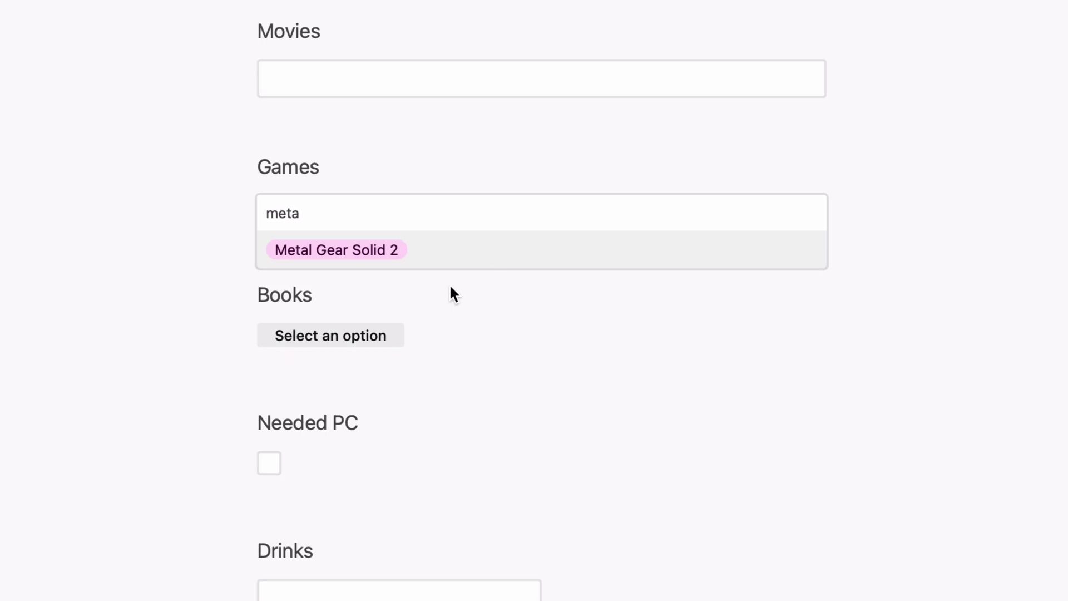
{"action": "left_click", "coordinate": [389, 257]}
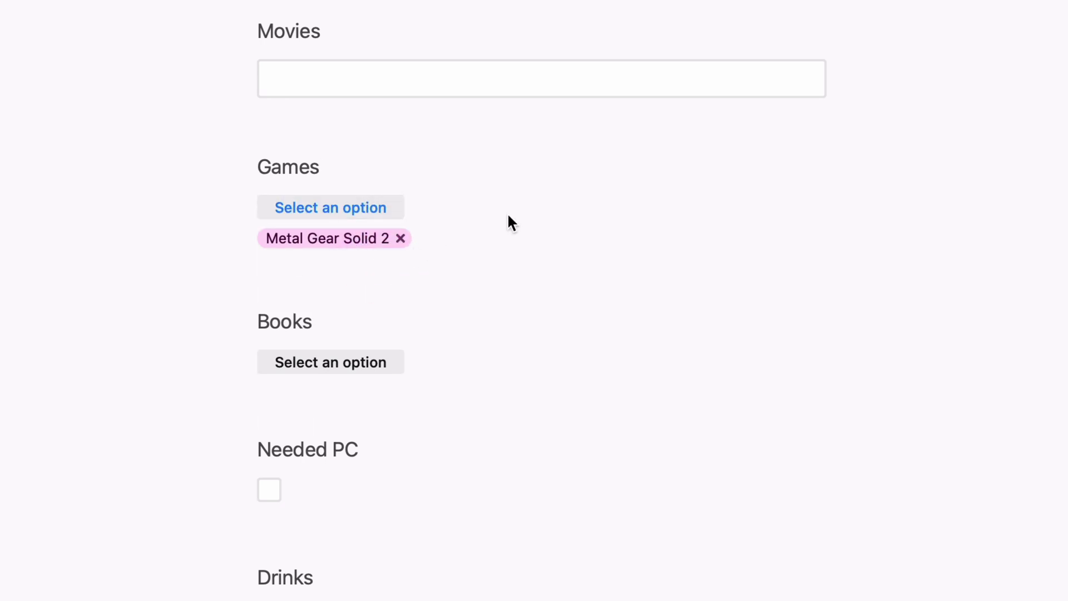
{"action": "left_click", "coordinate": [401, 239]}
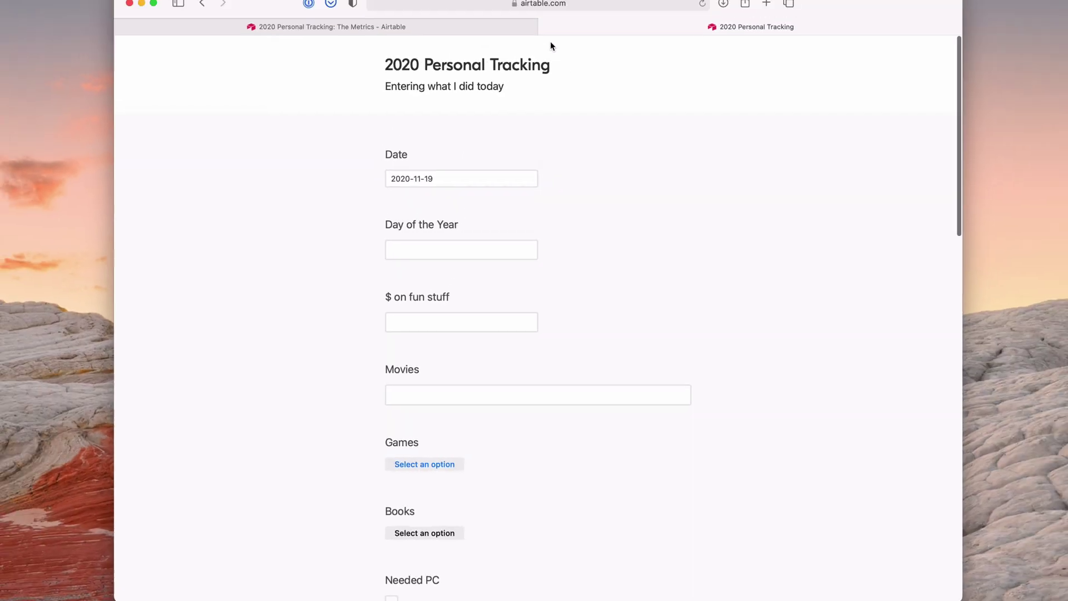
Close the shared form without submitting it and return to the base's Grid view
{"action": "left_click", "coordinate": [545, 29]}
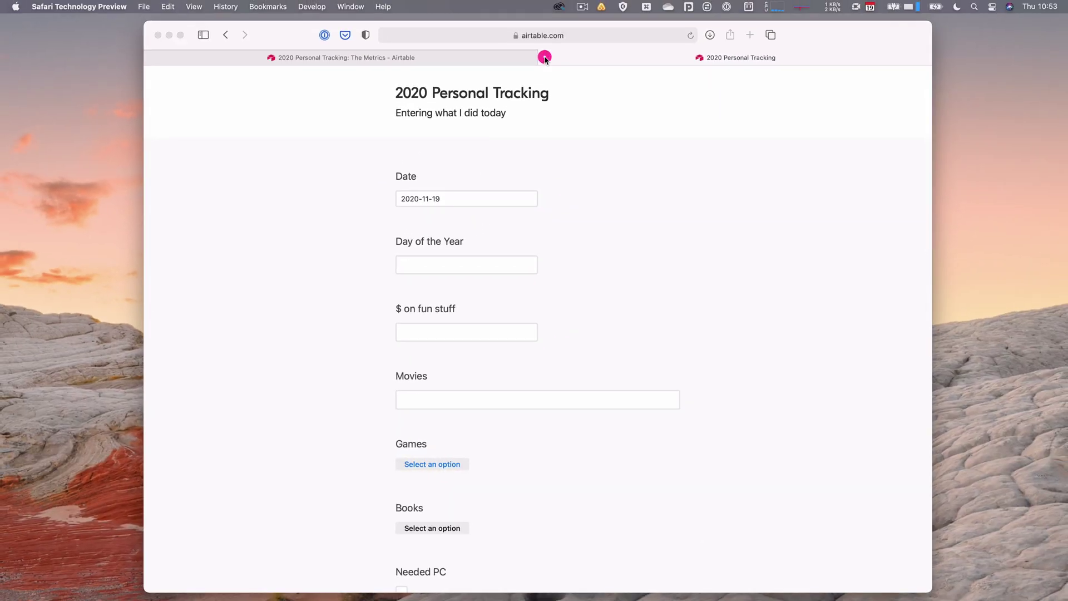
{"action": "left_click", "coordinate": [554, 238]}
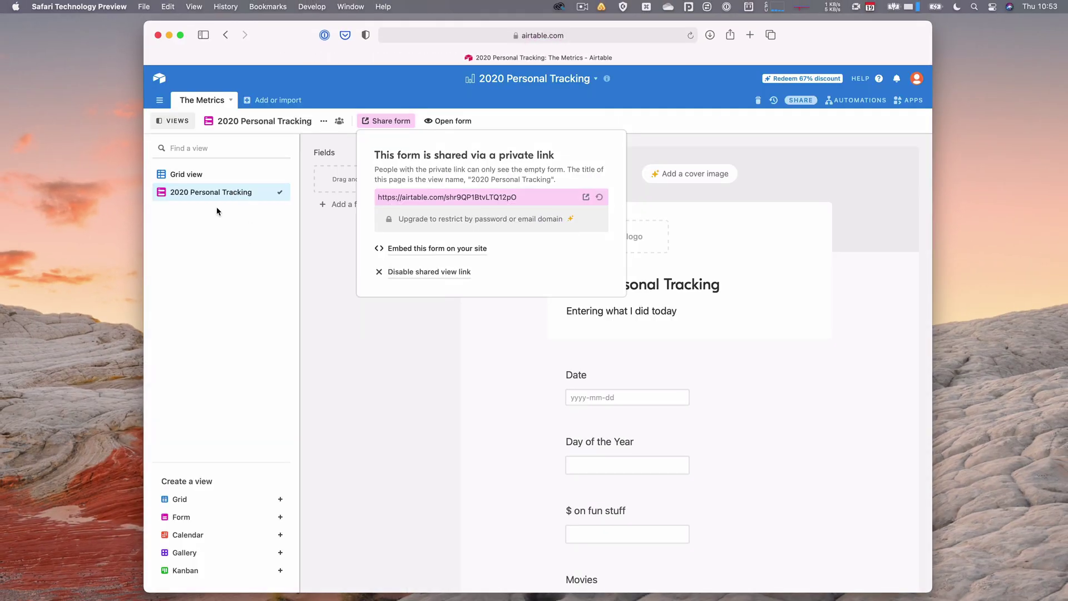
{"action": "left_click", "coordinate": [202, 174]}
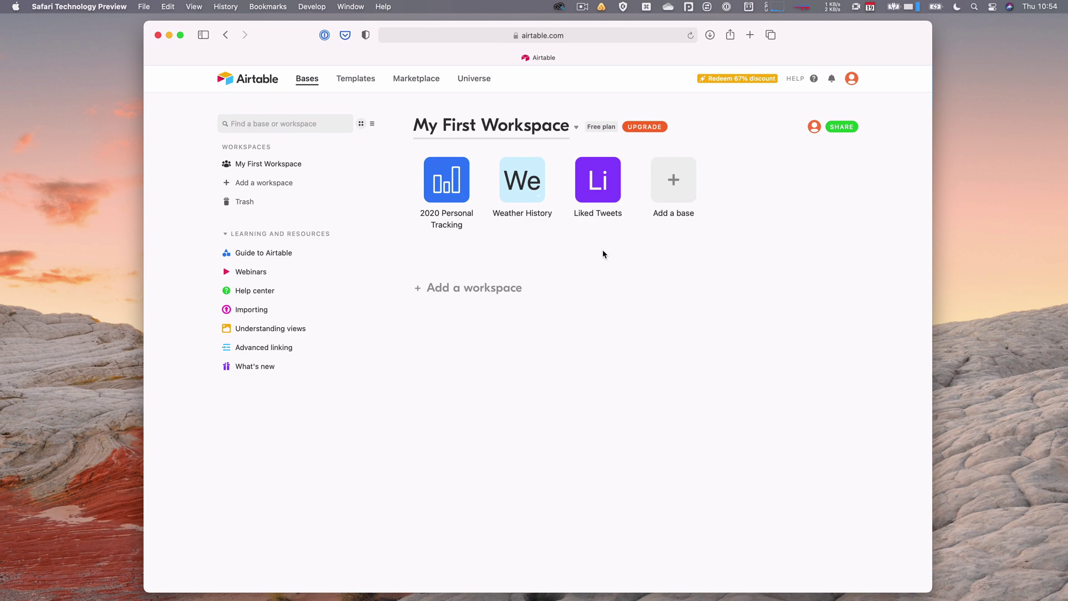
Create a new base from scratch in My First Workspace and name it Test
{"action": "left_click", "coordinate": [674, 179]}
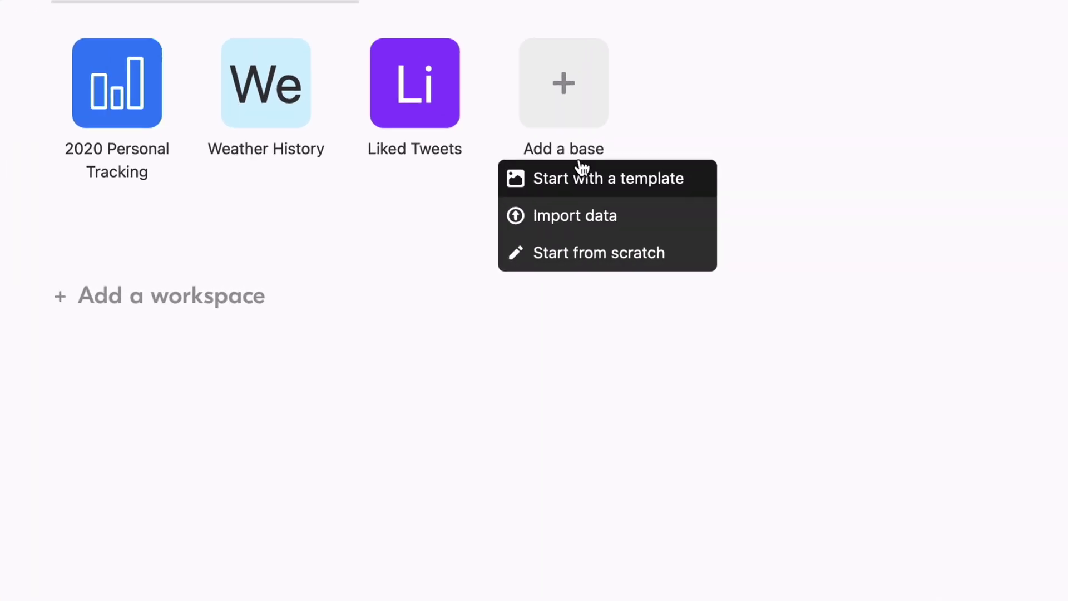
{"action": "left_click", "coordinate": [566, 254]}
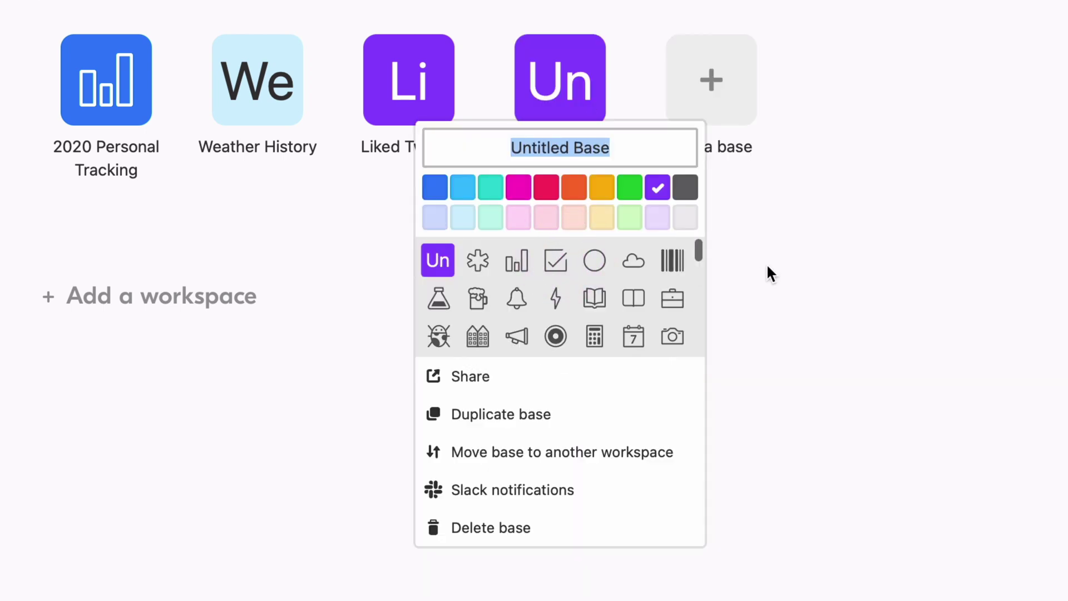
{"action": "type", "text": "Test"}
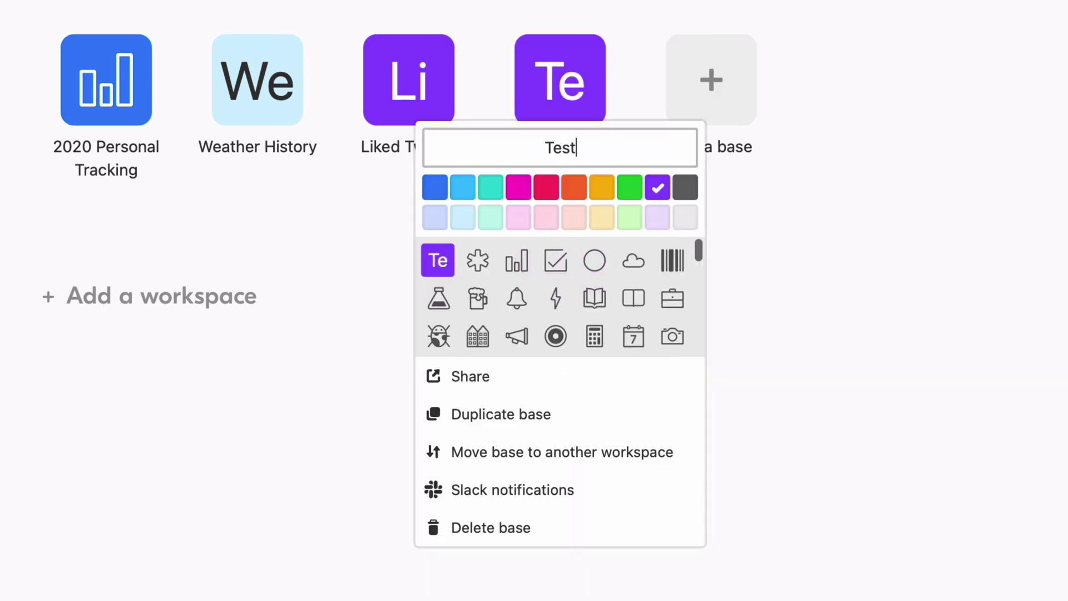
Give the Test base a bright pink colour and a flask icon, and open the base
{"action": "left_click", "coordinate": [519, 187]}
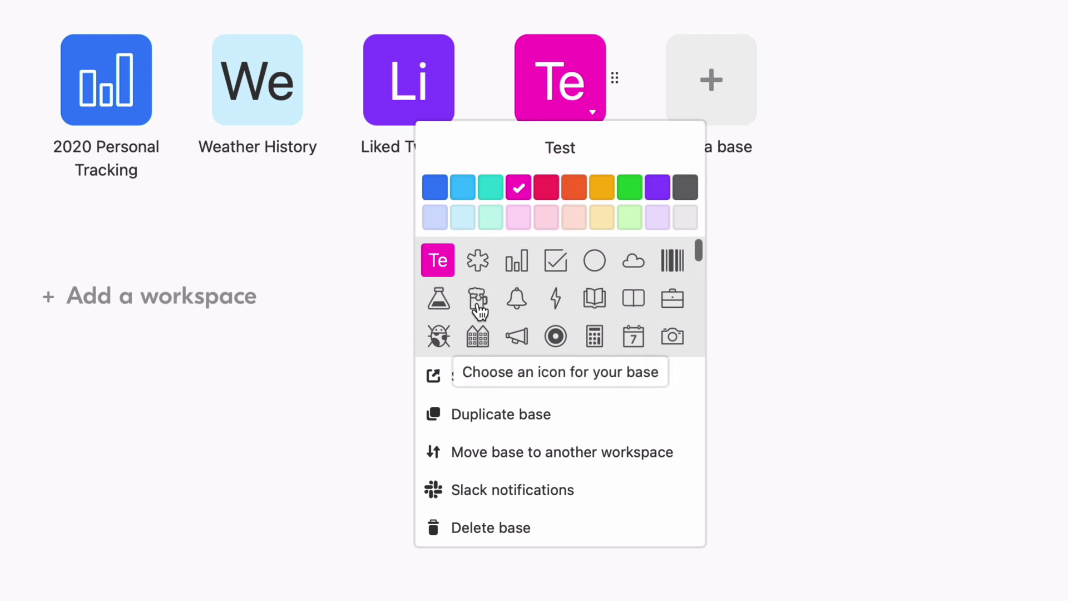
{"action": "left_click", "coordinate": [443, 308]}
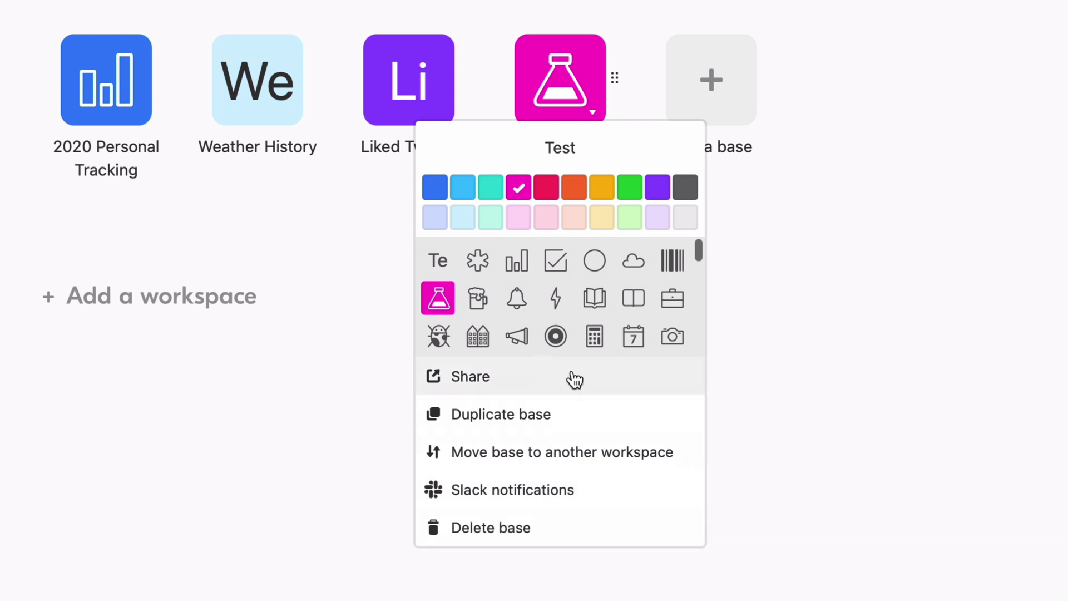
{"action": "left_click", "coordinate": [715, 258]}
{"action": "left_click", "coordinate": [604, 78]}
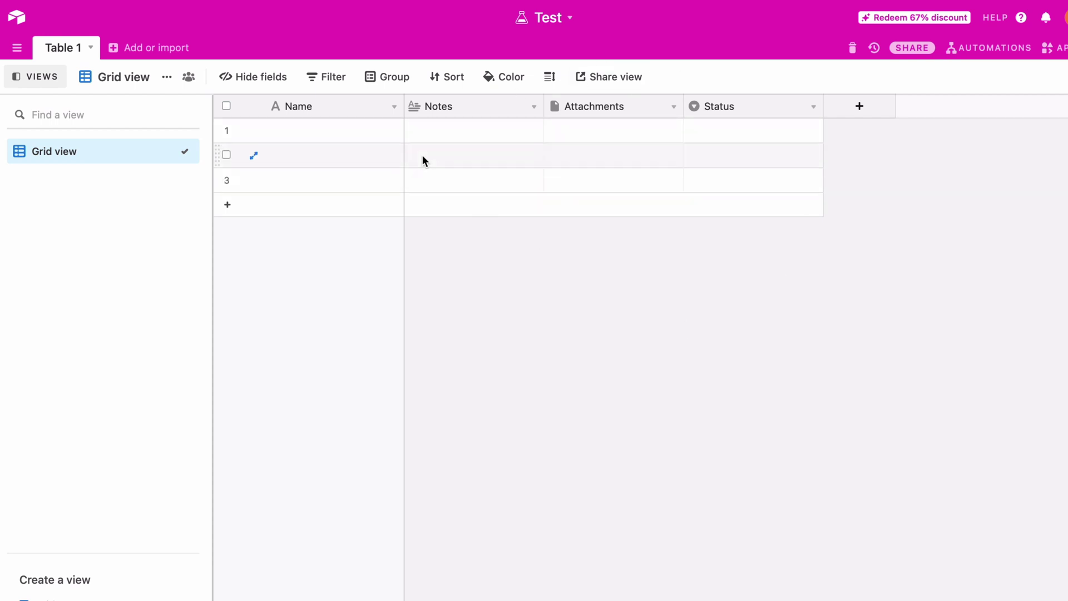
Delete the Notes, Attachments and Status fields from Table 1, leaving only the primary field
{"action": "left_click", "coordinate": [395, 107]}
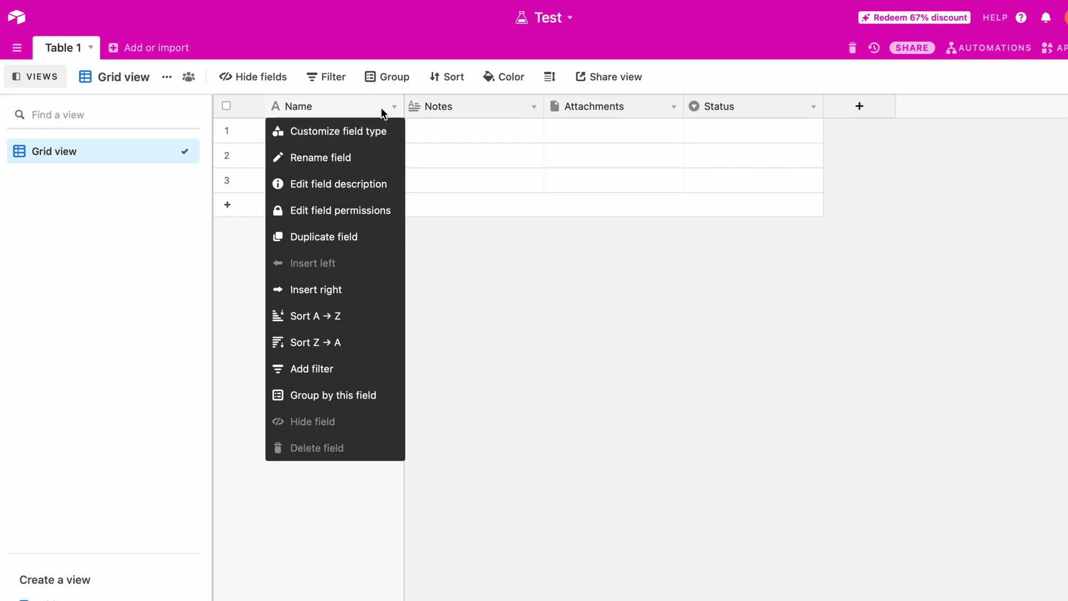
{"action": "left_click", "coordinate": [463, 106]}
{"action": "left_click", "coordinate": [534, 107]}
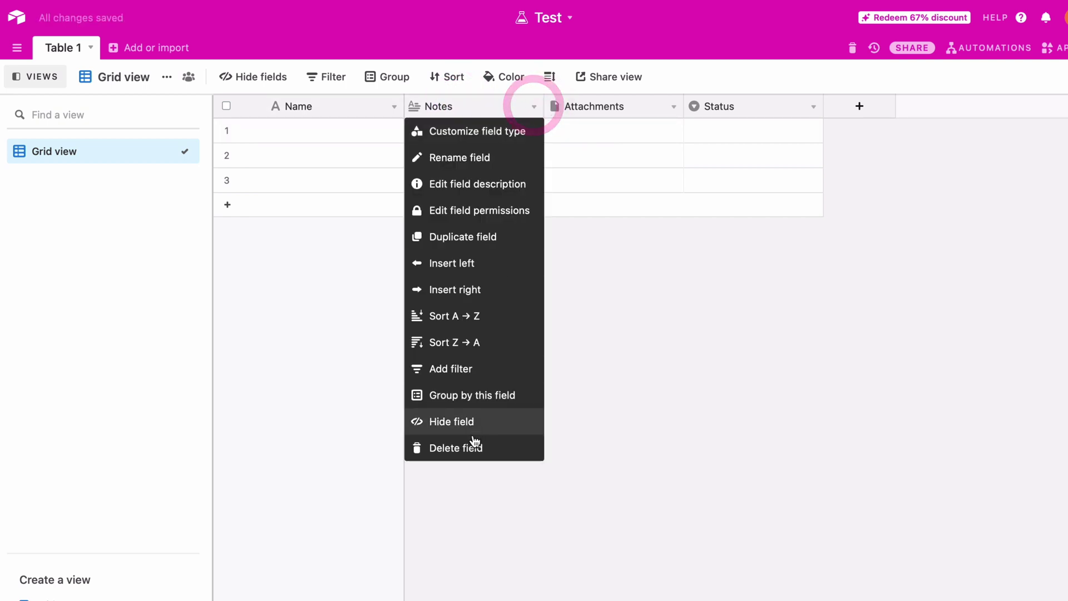
{"action": "left_click", "coordinate": [474, 444]}
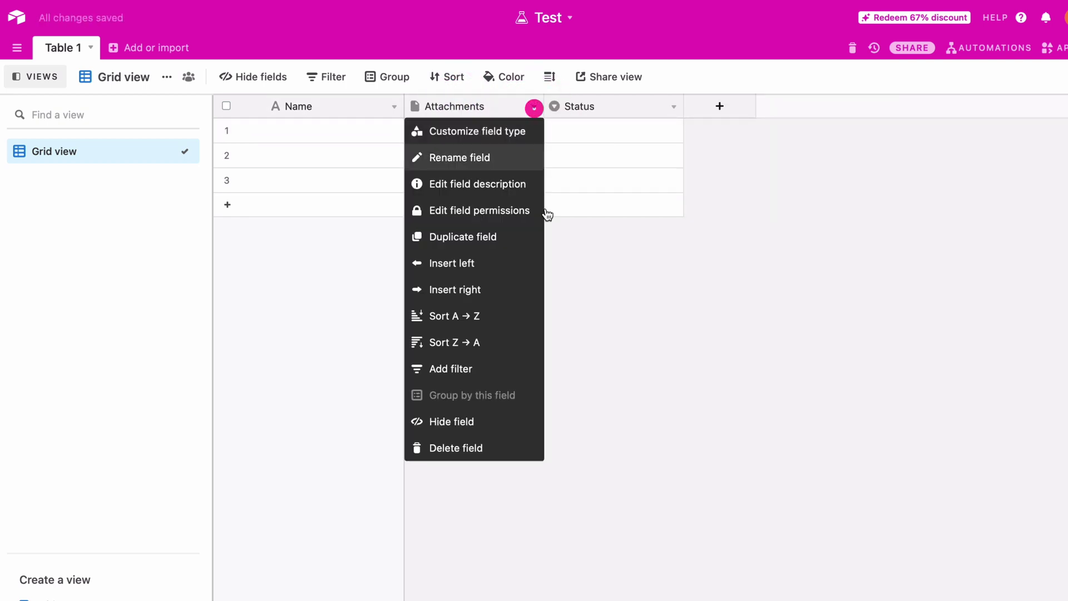
{"action": "left_click", "coordinate": [488, 446]}
{"action": "left_click", "coordinate": [533, 107]}
{"action": "left_click", "coordinate": [481, 448]}
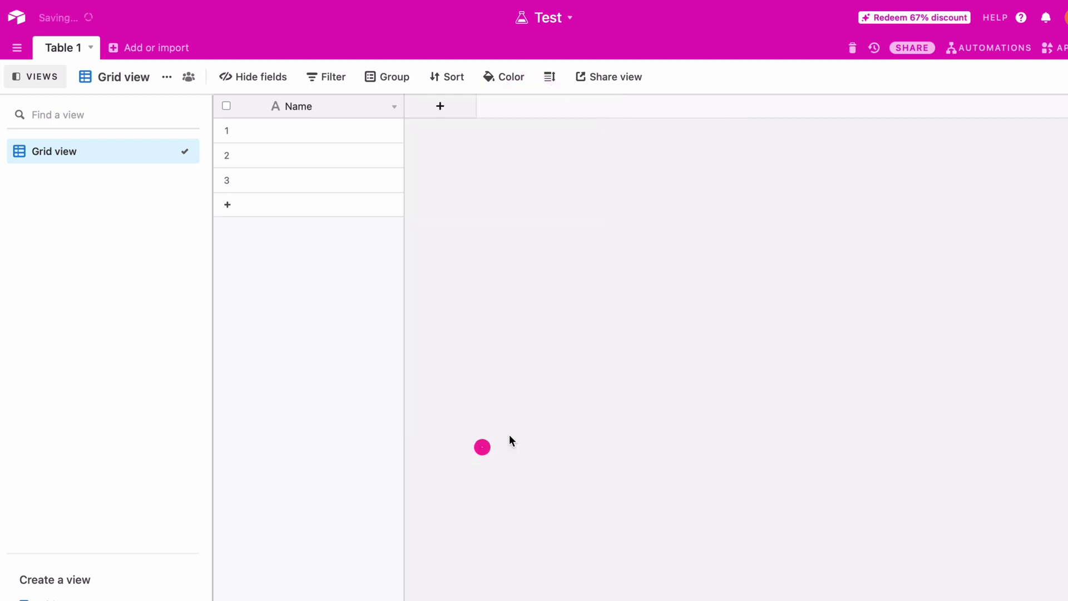
Rename the primary Name field to Date, change its type to Date with the ISO date format, and save it
{"action": "left_click", "coordinate": [303, 104]}
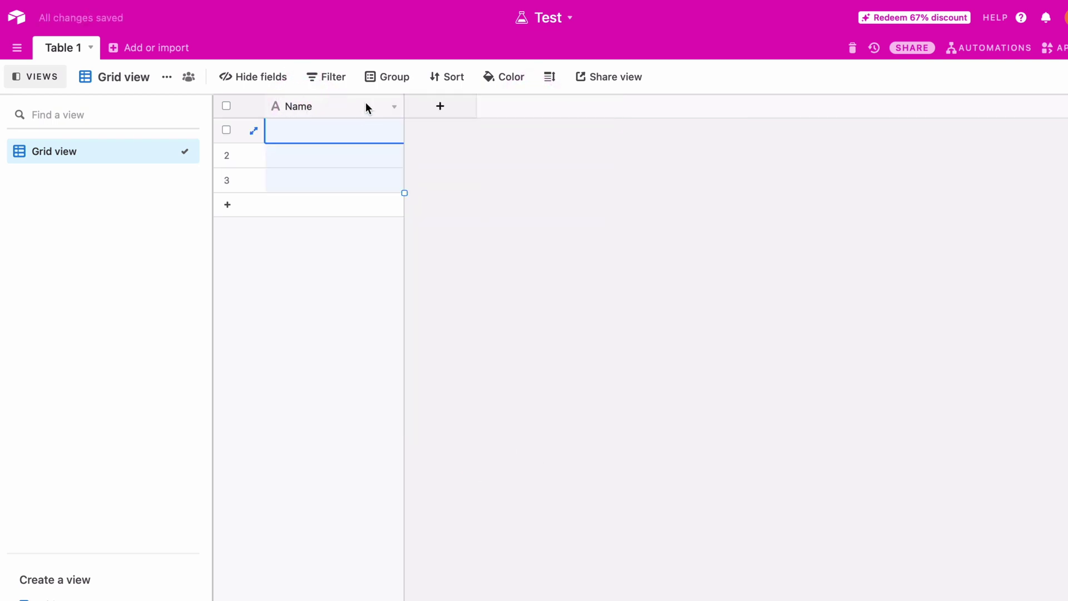
{"action": "left_click", "coordinate": [393, 108]}
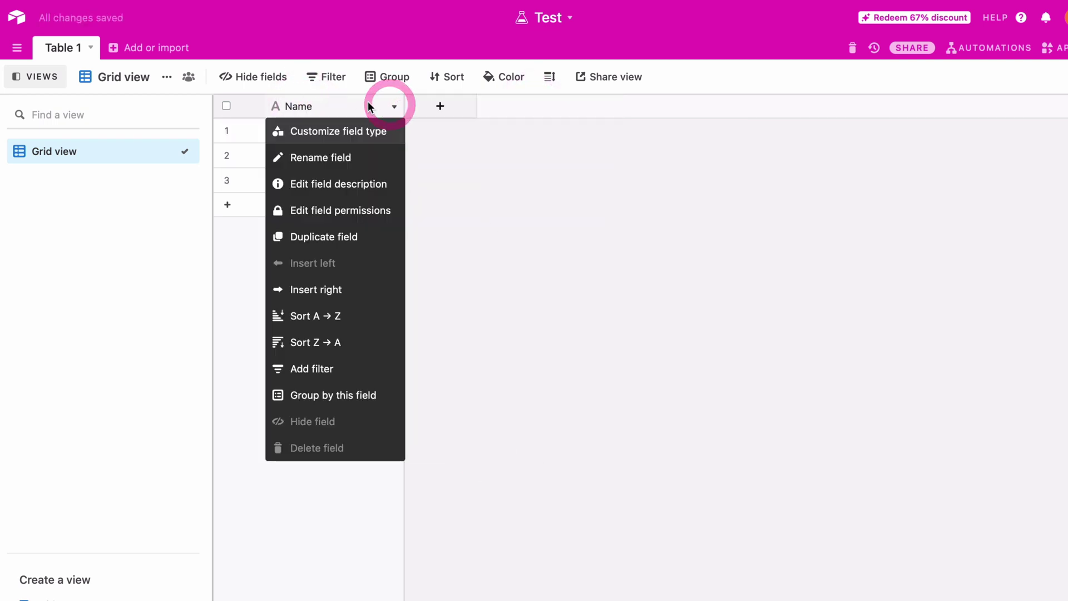
{"action": "left_click", "coordinate": [331, 133]}
{"action": "left_click_drag", "start_coordinate": [328, 144], "coordinate": [256, 139]}
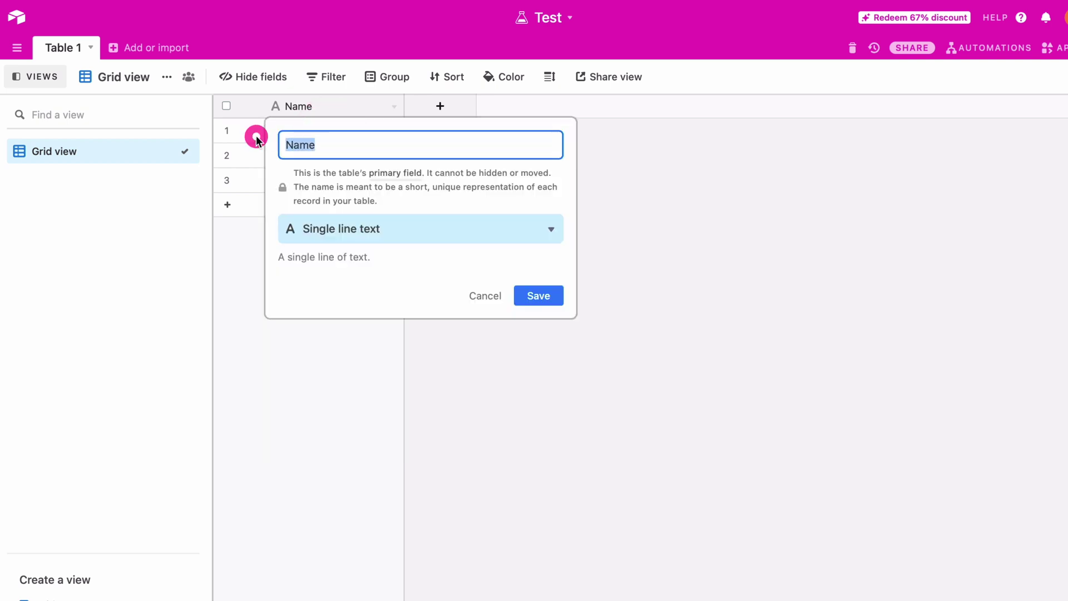
{"action": "type", "text": "Dat"}
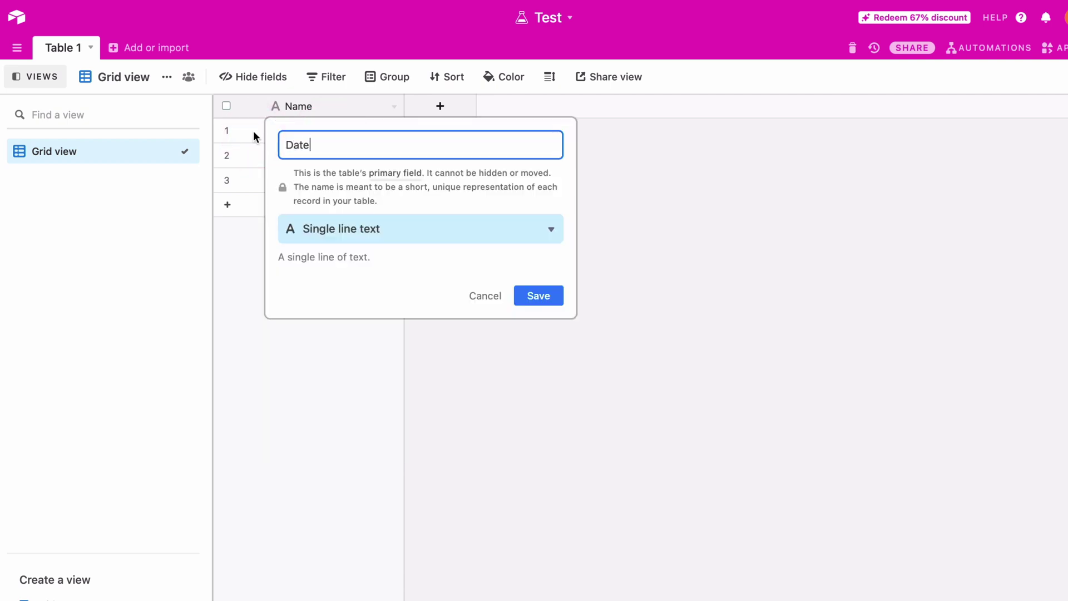
{"action": "left_click", "coordinate": [431, 240]}
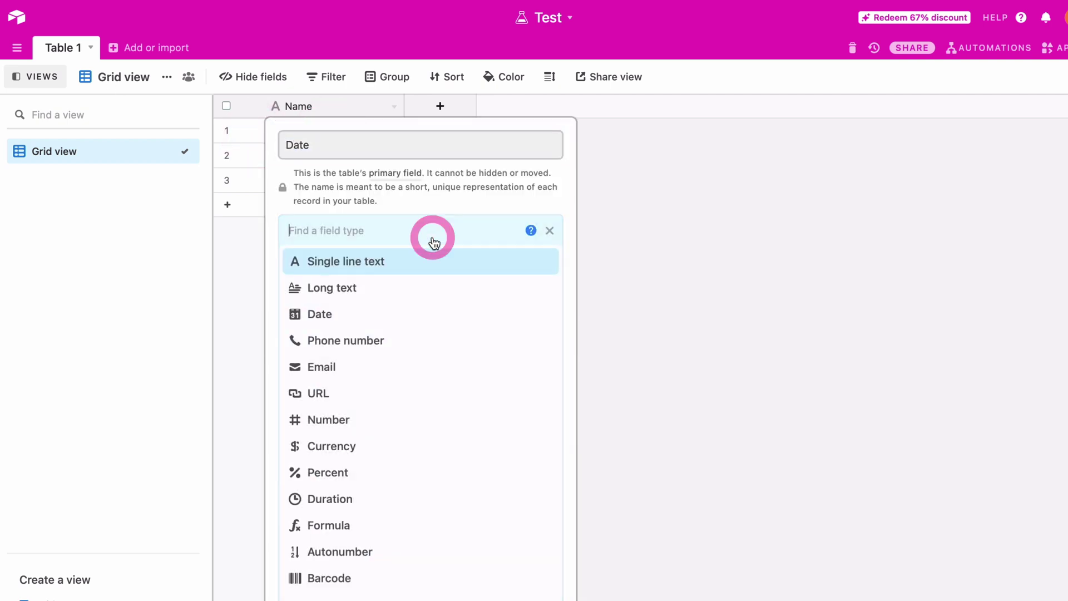
{"action": "left_click", "coordinate": [345, 316]}
{"action": "left_click", "coordinate": [355, 300]}
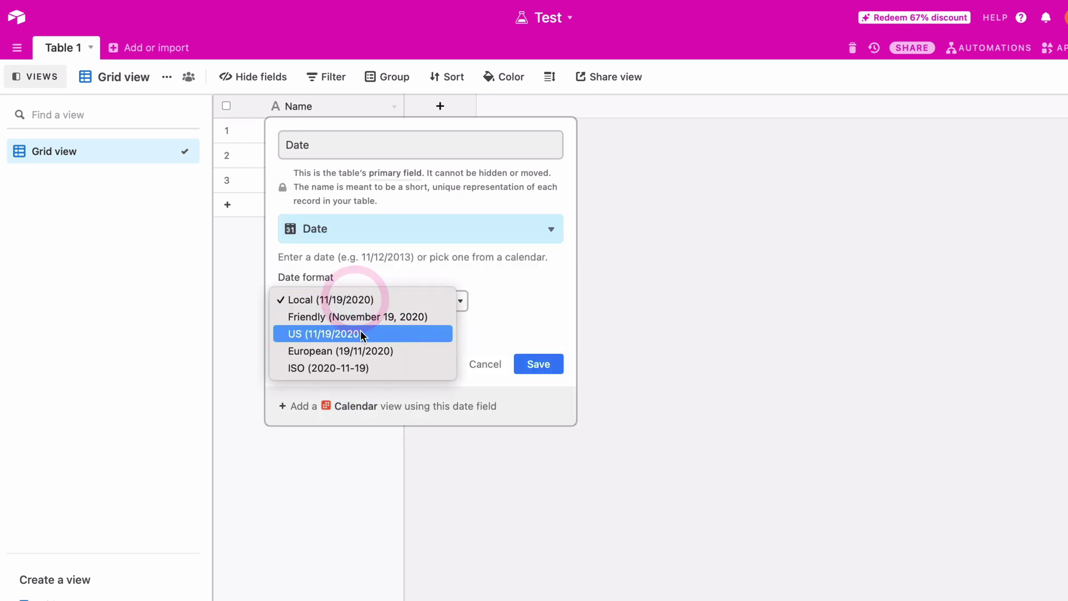
{"action": "left_click", "coordinate": [303, 368]}
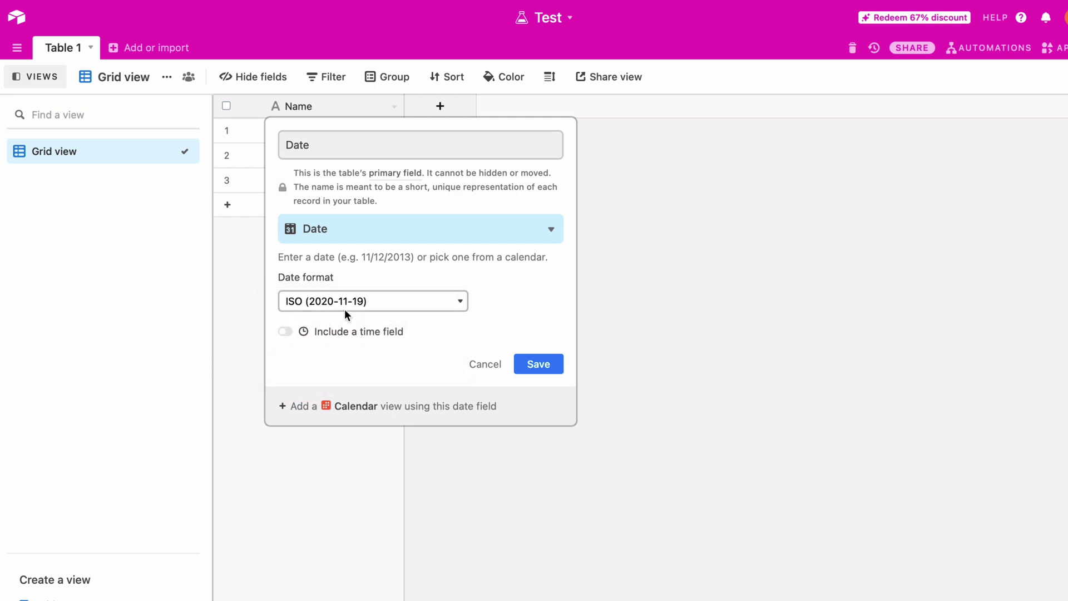
{"action": "left_click", "coordinate": [543, 364]}
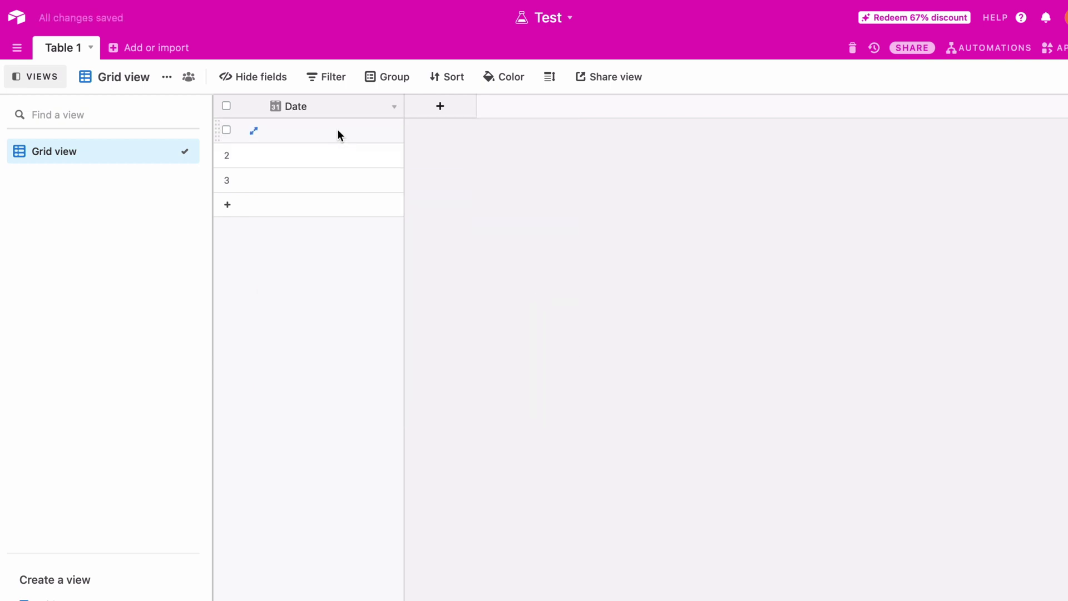
Add a checkbox field named "Exercise?" to the table
{"action": "left_click", "coordinate": [439, 106]}
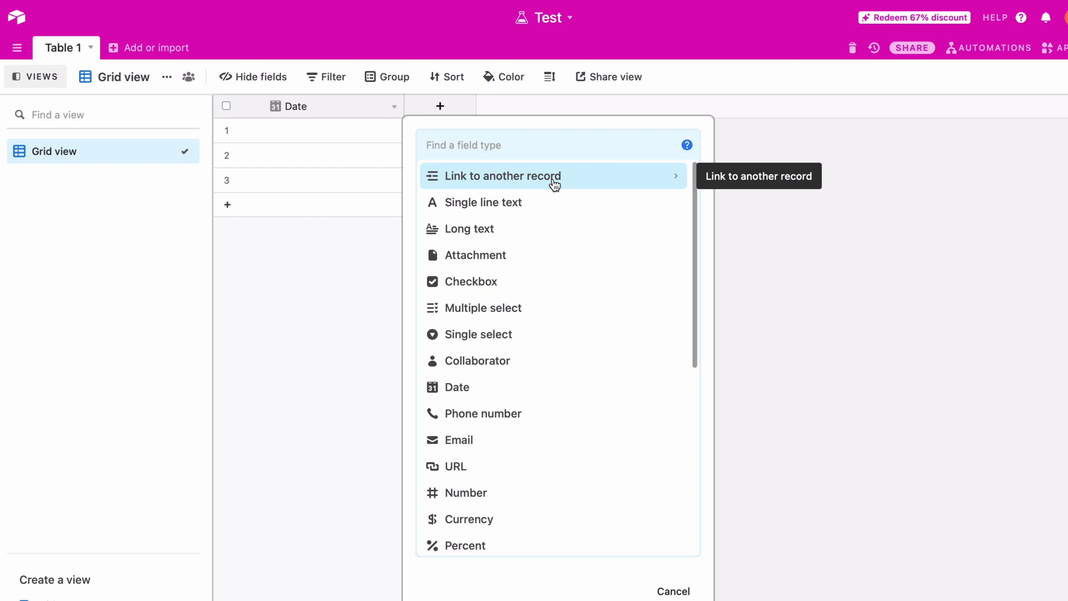
{"action": "left_click", "coordinate": [477, 283]}
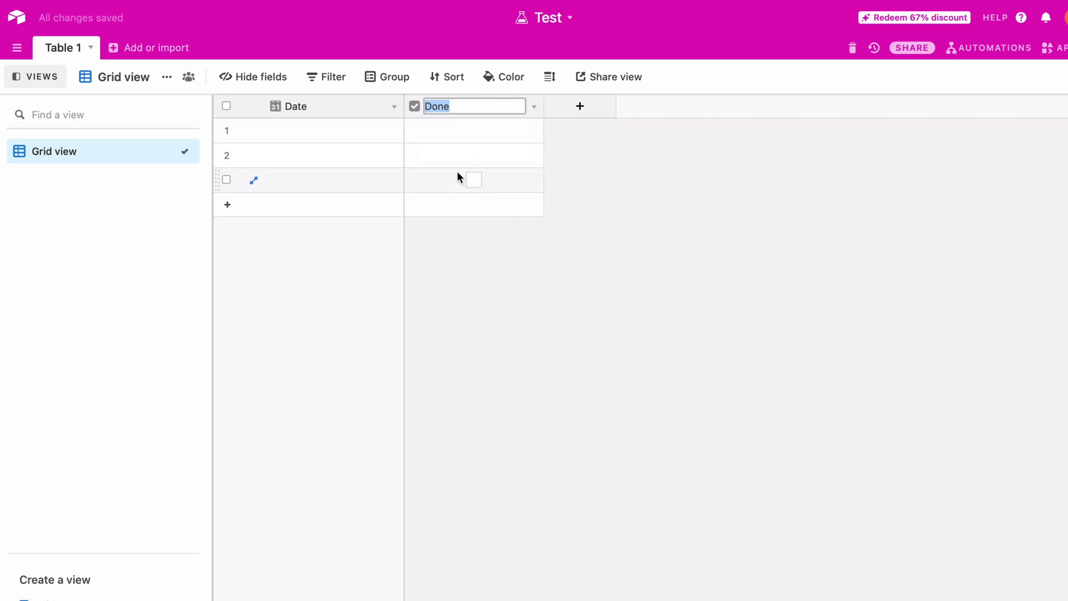
{"action": "type", "text": "E"}
{"action": "key", "text": "Return"}
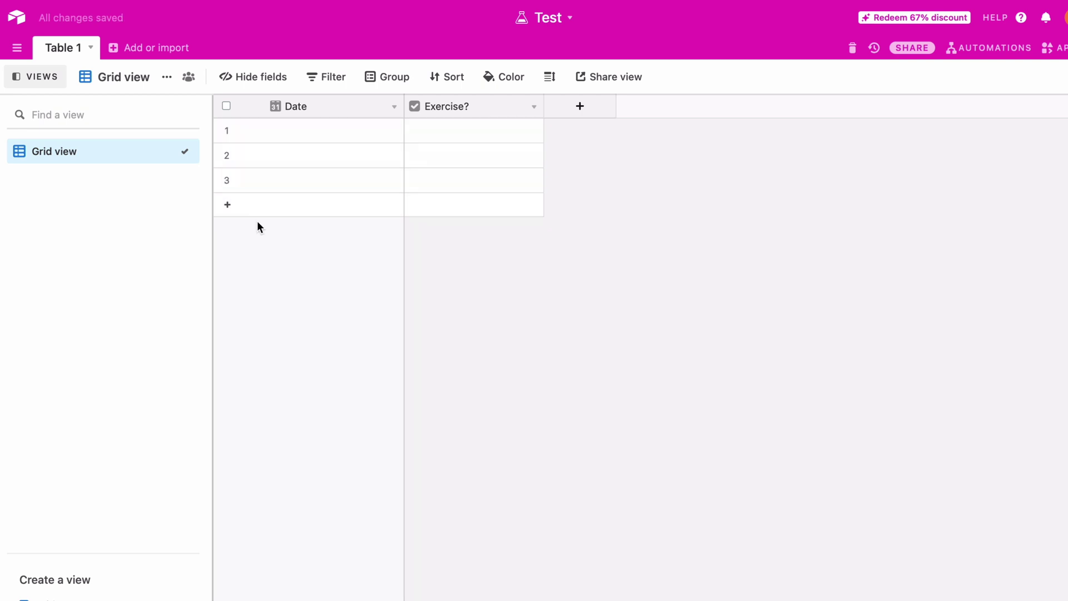
Delete the three empty records from the table
{"action": "right_click", "coordinate": [311, 177]}
{"action": "left_click", "coordinate": [382, 349]}
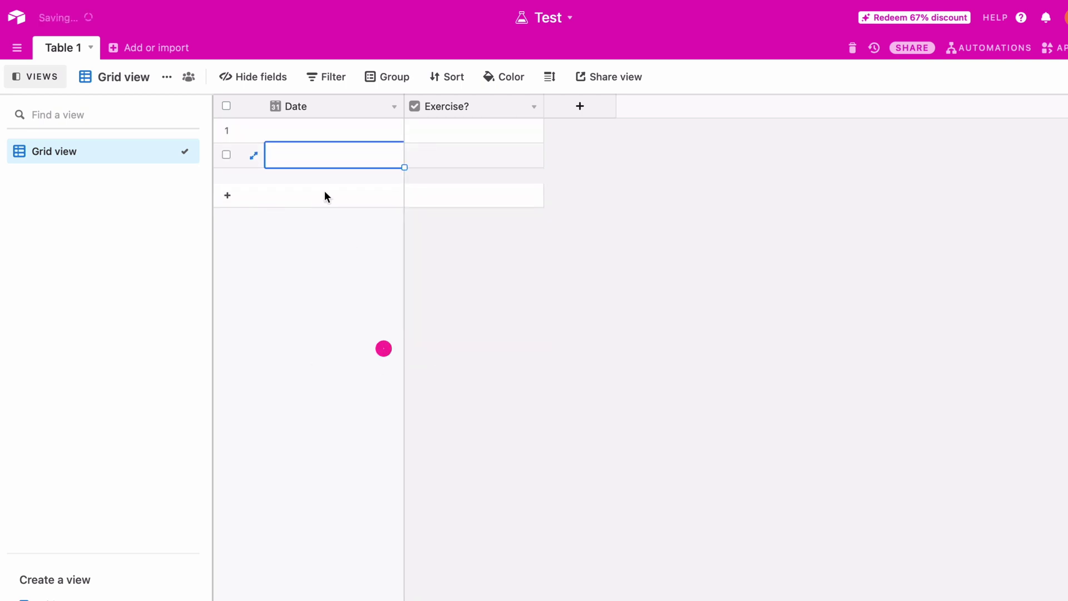
{"action": "right_click", "coordinate": [312, 153]}
{"action": "left_click", "coordinate": [363, 324]}
{"action": "right_click", "coordinate": [335, 134]}
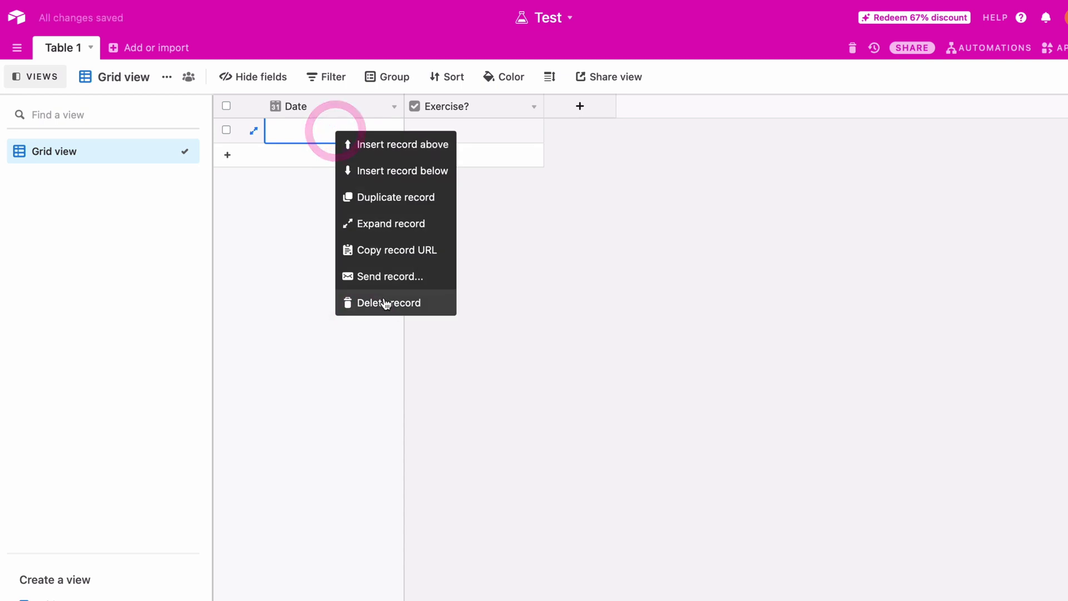
{"action": "left_click", "coordinate": [381, 303]}
Add a currency field named "Fun Money" after the Exercise? field
{"action": "left_click", "coordinate": [579, 101]}
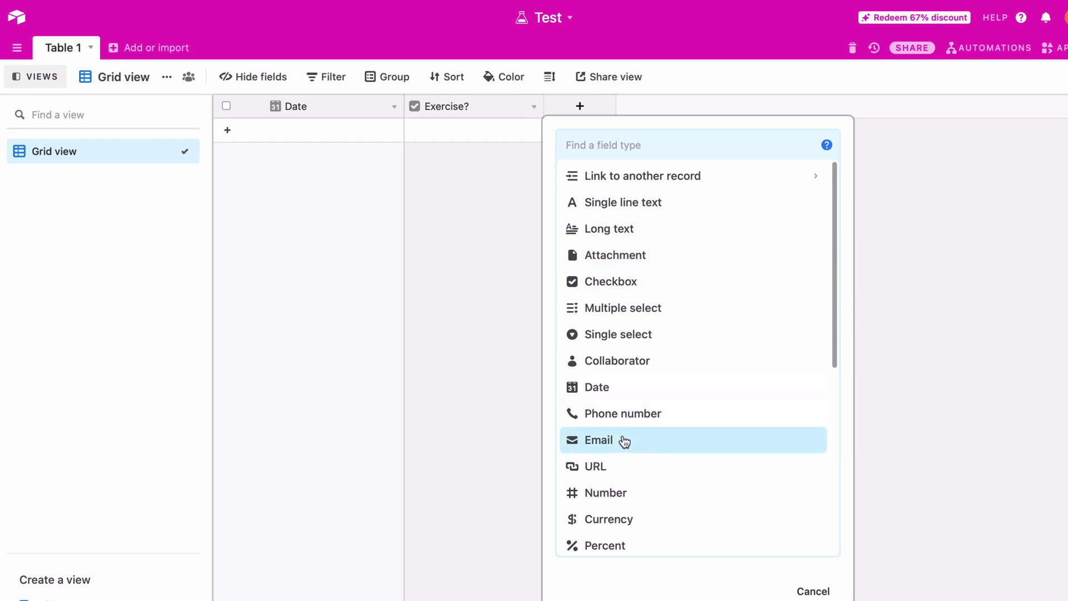
{"action": "scroll", "coordinate": [625, 441], "scroll_direction": "down", "scroll_amount": 1}
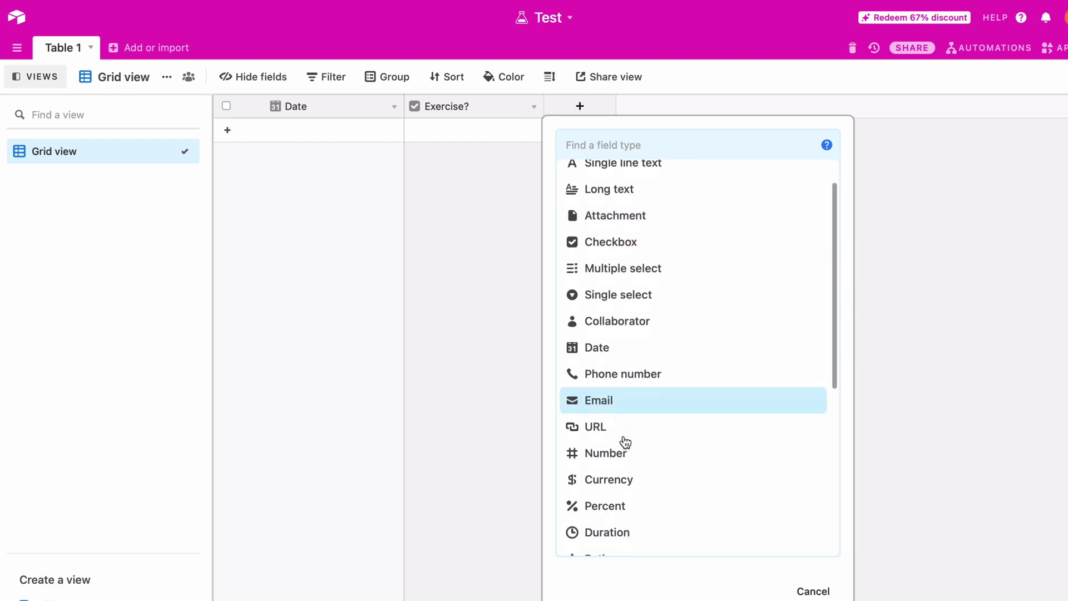
{"action": "left_click", "coordinate": [616, 482]}
{"action": "type", "text": "Fun Money"}
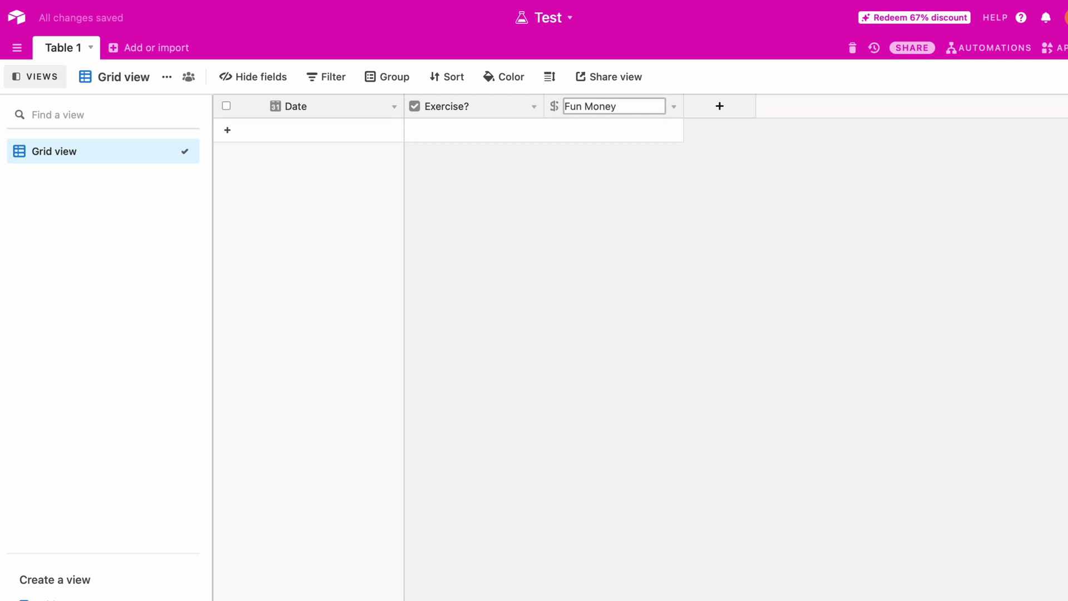
{"action": "left_click", "coordinate": [667, 316]}
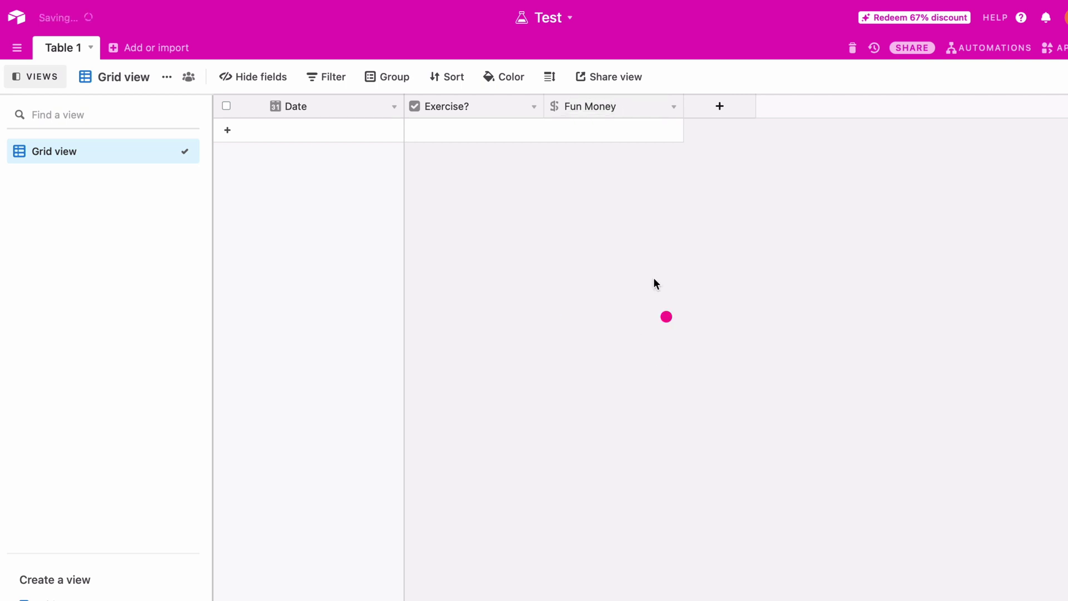
Add a record dated 2020-11-19 with Exercise? checked and 4.25 as Fun Money
{"action": "left_click", "coordinate": [330, 140]}
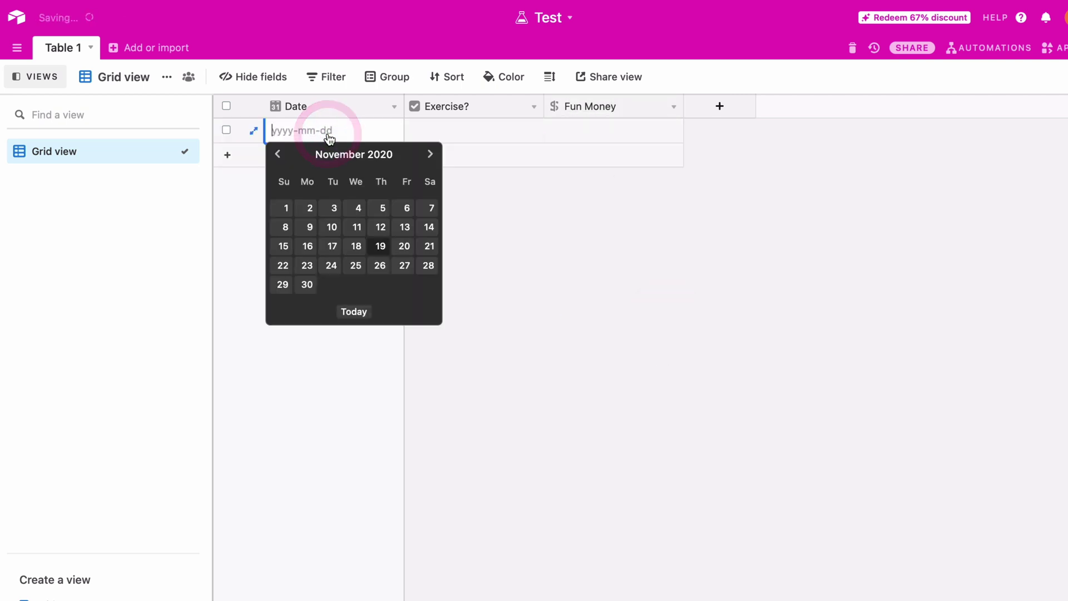
{"action": "left_click", "coordinate": [379, 247]}
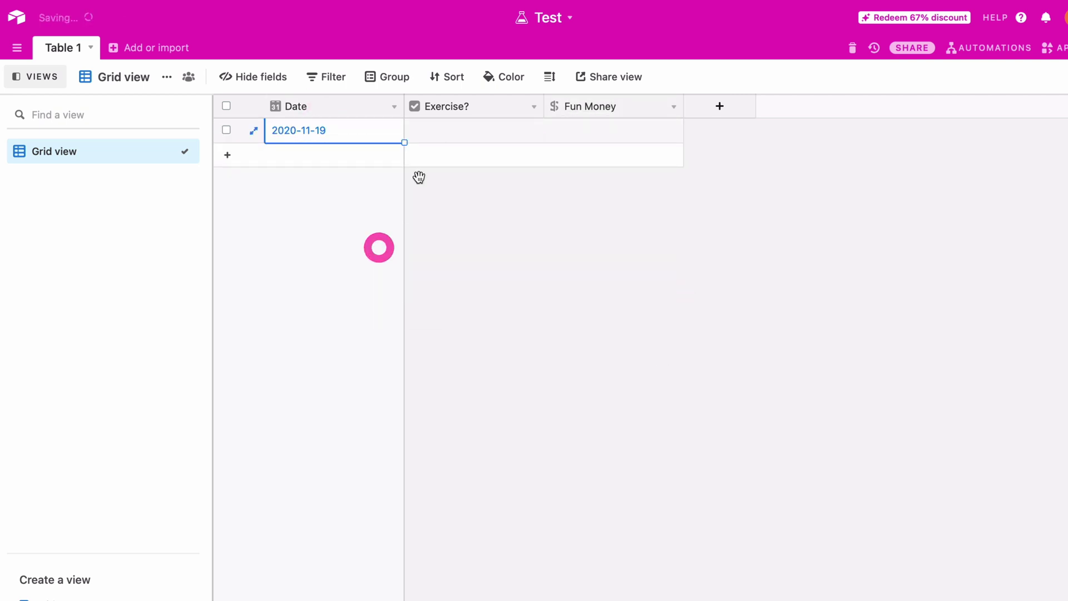
{"action": "left_click", "coordinate": [445, 131]}
{"action": "left_click", "coordinate": [474, 130]}
{"action": "left_click", "coordinate": [624, 133]}
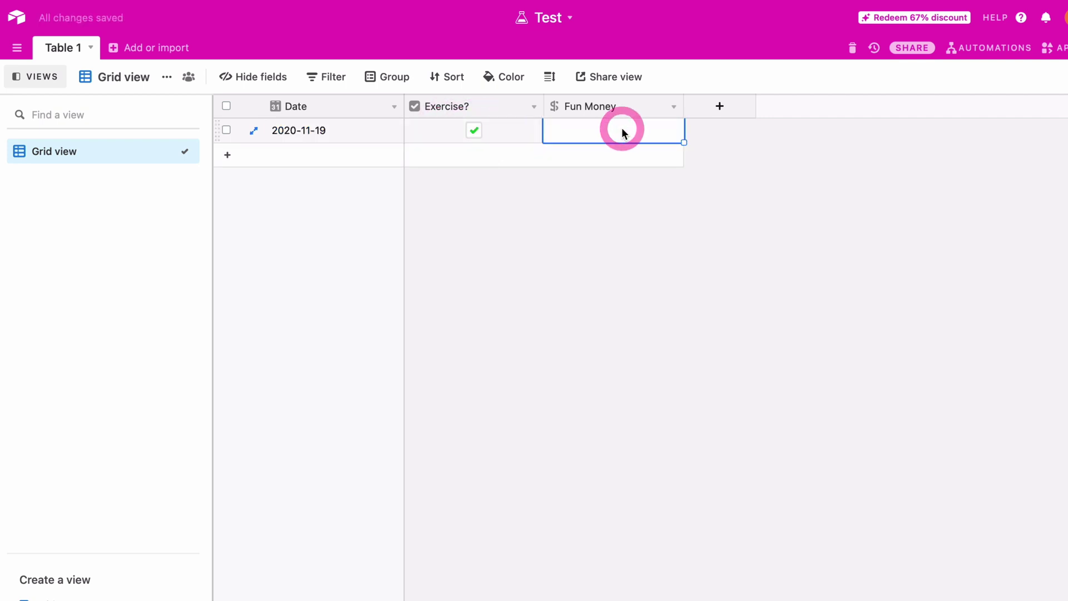
{"action": "type", "text": "4"}
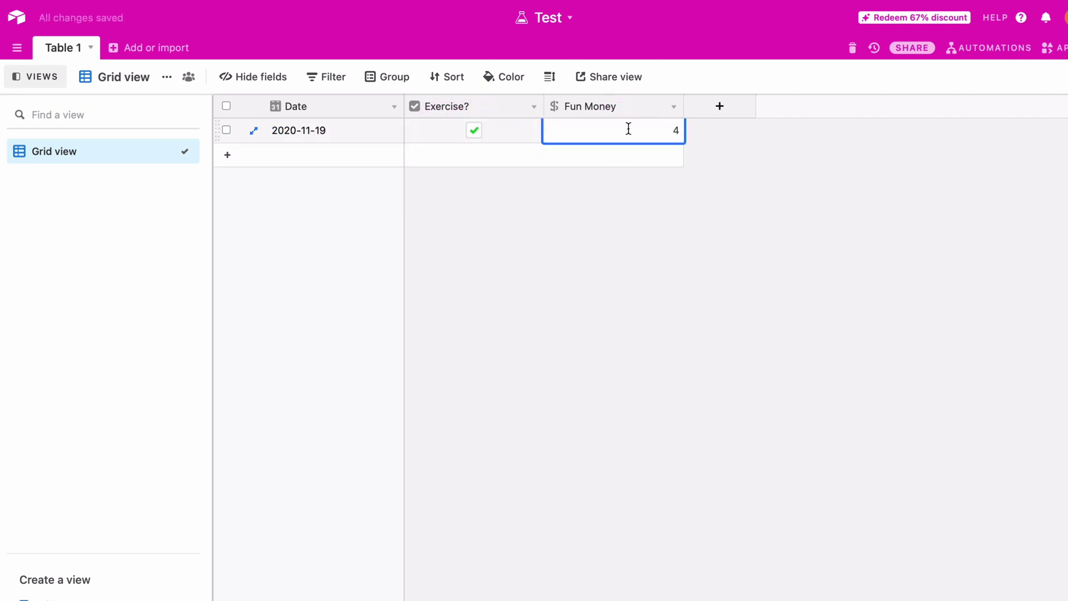
{"action": "type", "text": ".25"}
{"action": "key", "text": "Return"}
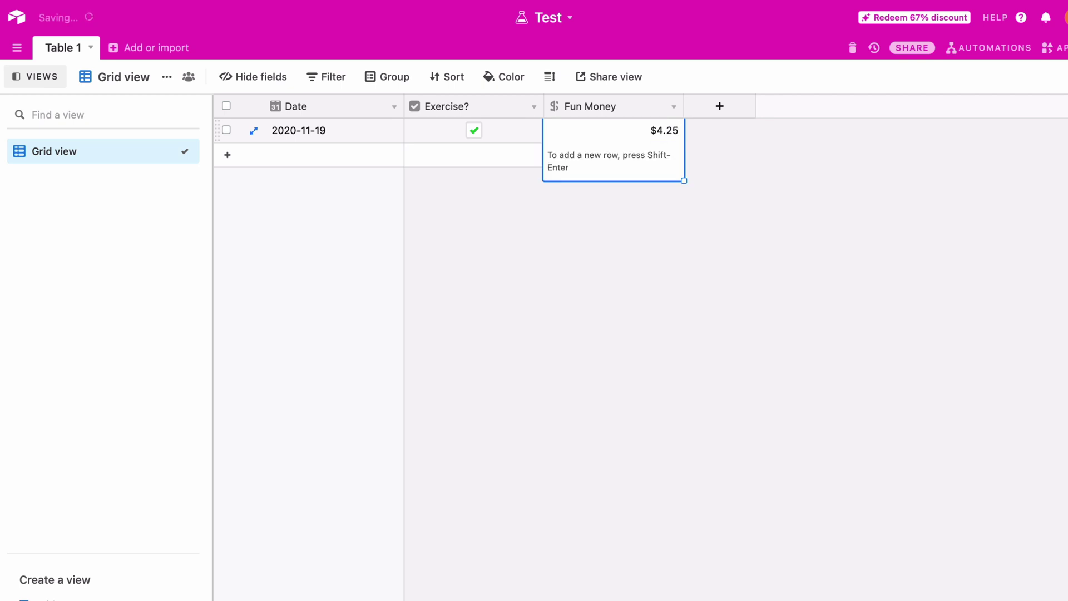
{"action": "left_click", "coordinate": [634, 207]}
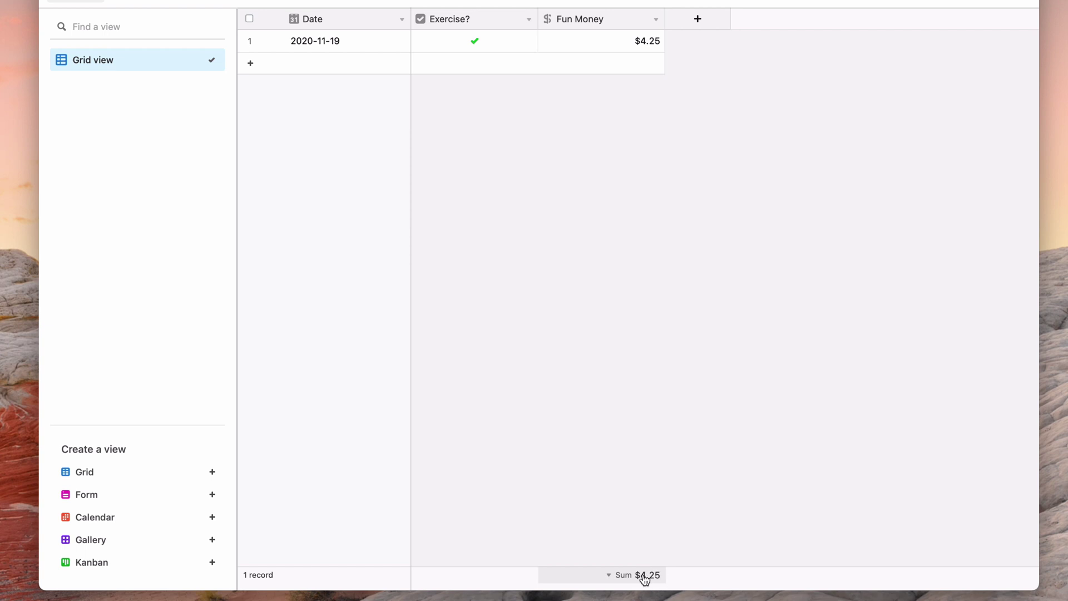
Add a second record dated 2020-11-20 with Exercise? unchecked and 25 as Fun Money
{"action": "left_click", "coordinate": [324, 62]}
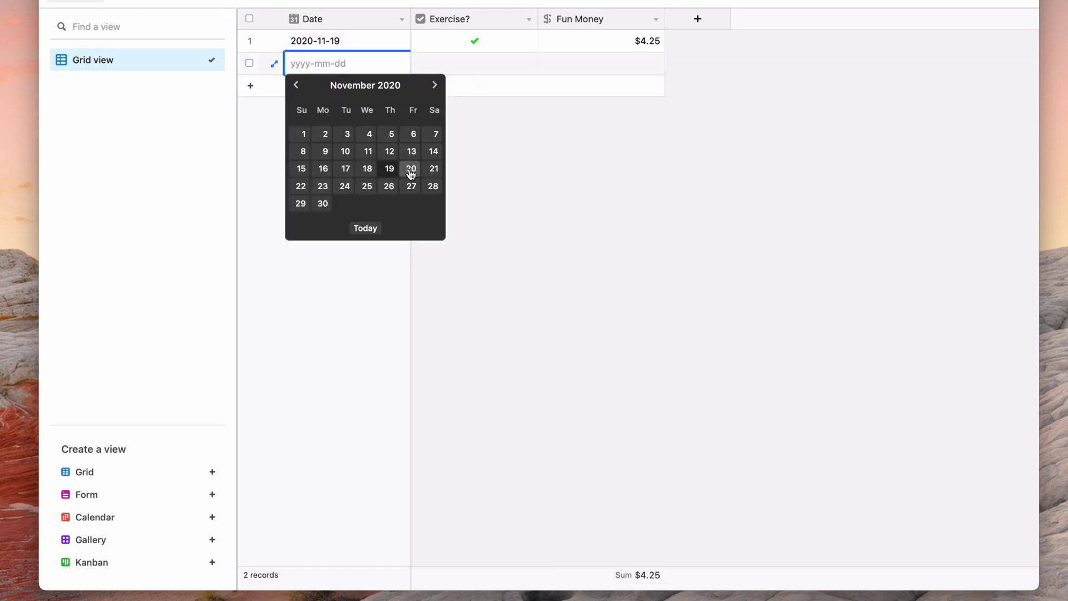
{"action": "left_click", "coordinate": [410, 167]}
{"action": "left_click", "coordinate": [475, 64]}
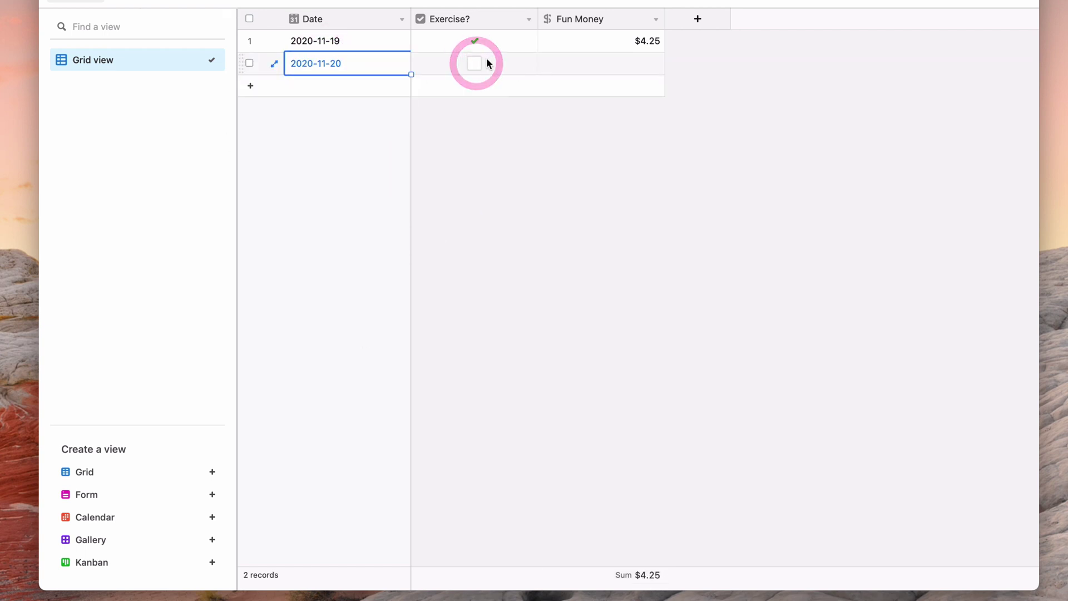
{"action": "left_click", "coordinate": [623, 63]}
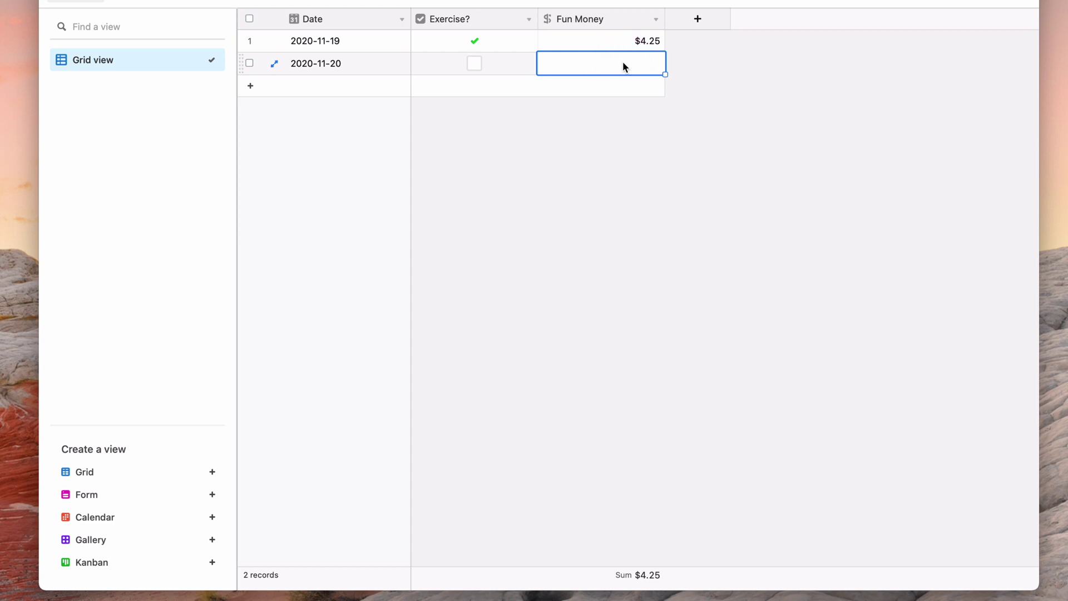
{"action": "type", "text": "25"}
{"action": "left_click", "coordinate": [636, 194]}
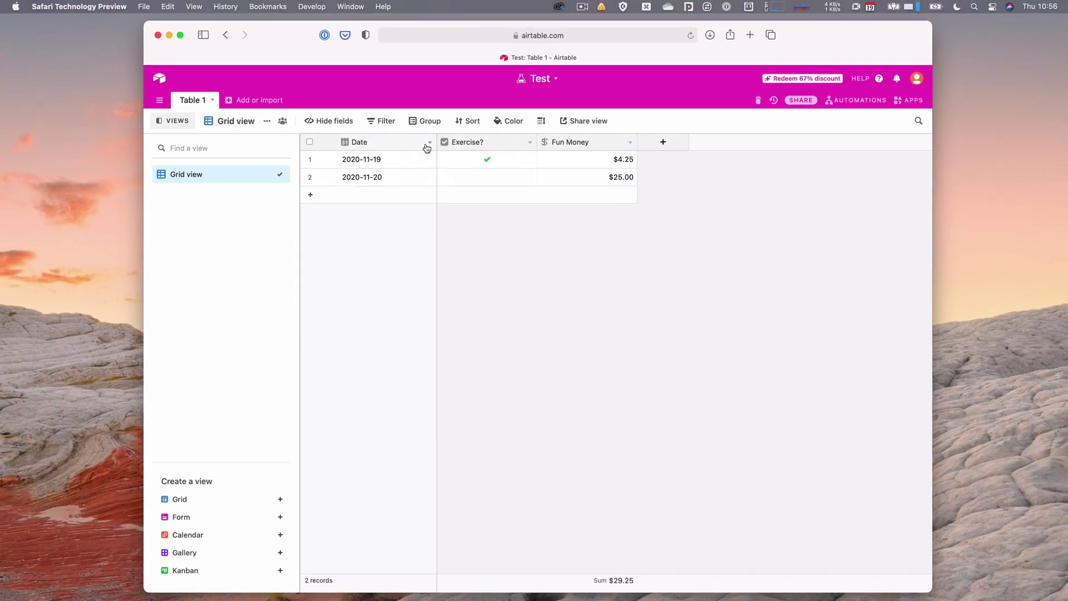
Sort the grid by Date in descending order (9 → 1) and close the sort settings
{"action": "left_click", "coordinate": [430, 145]}
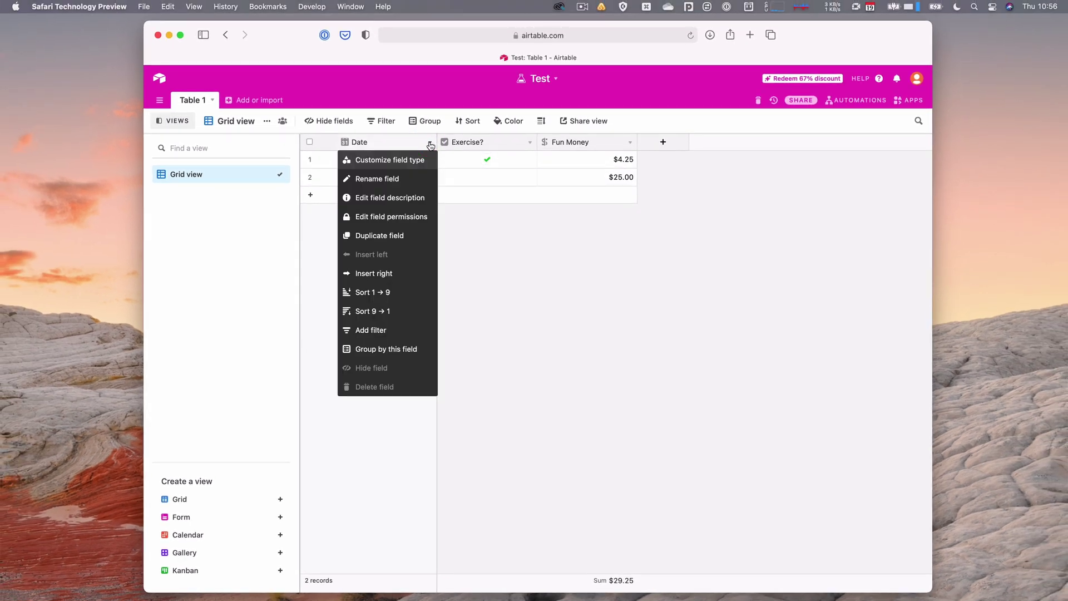
{"action": "left_click", "coordinate": [381, 312]}
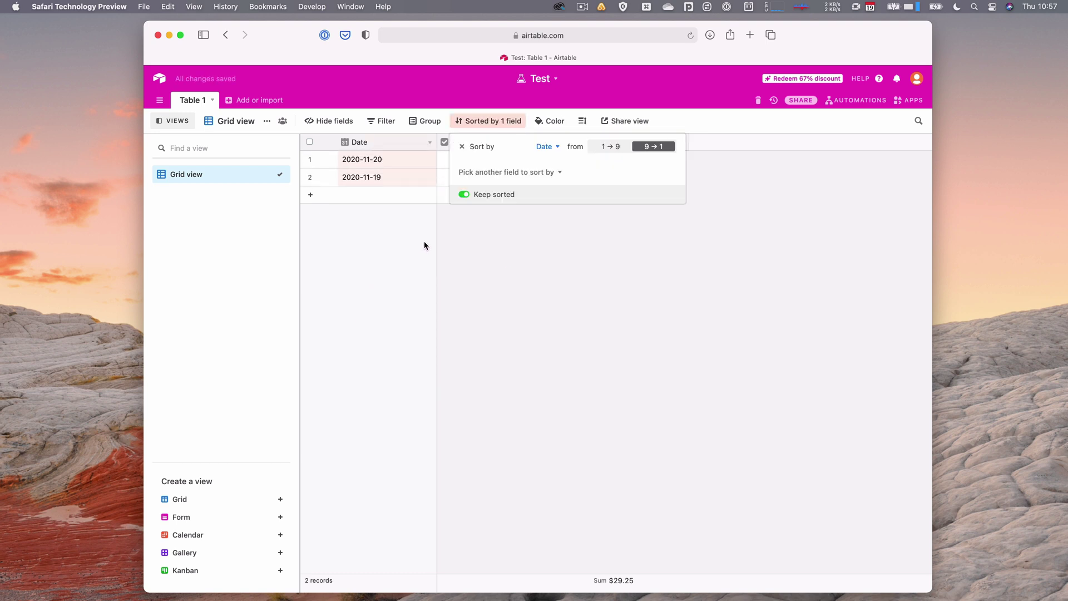
{"action": "left_click", "coordinate": [646, 235]}
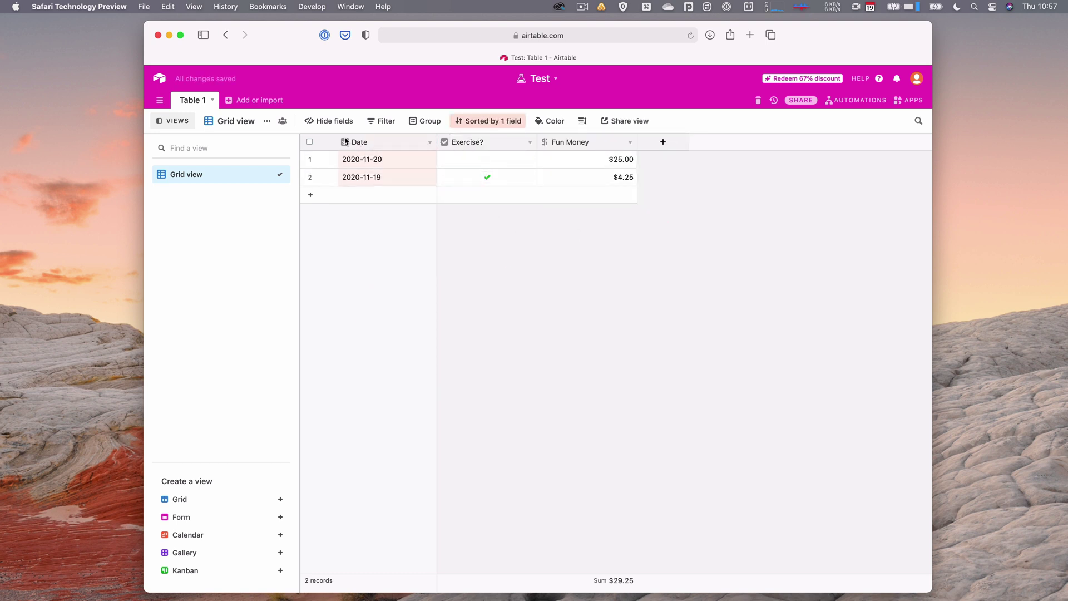
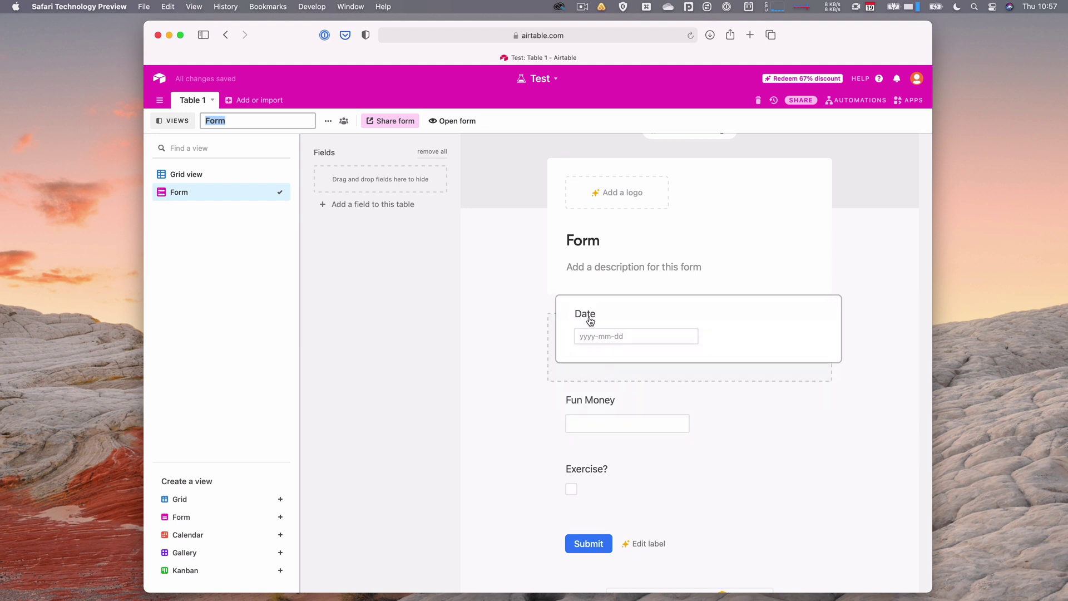
Remove the Fun Money field from the form and put it back between Date and Exercise?
{"action": "left_click_drag", "start_coordinate": [591, 401], "coordinate": [439, 177]}
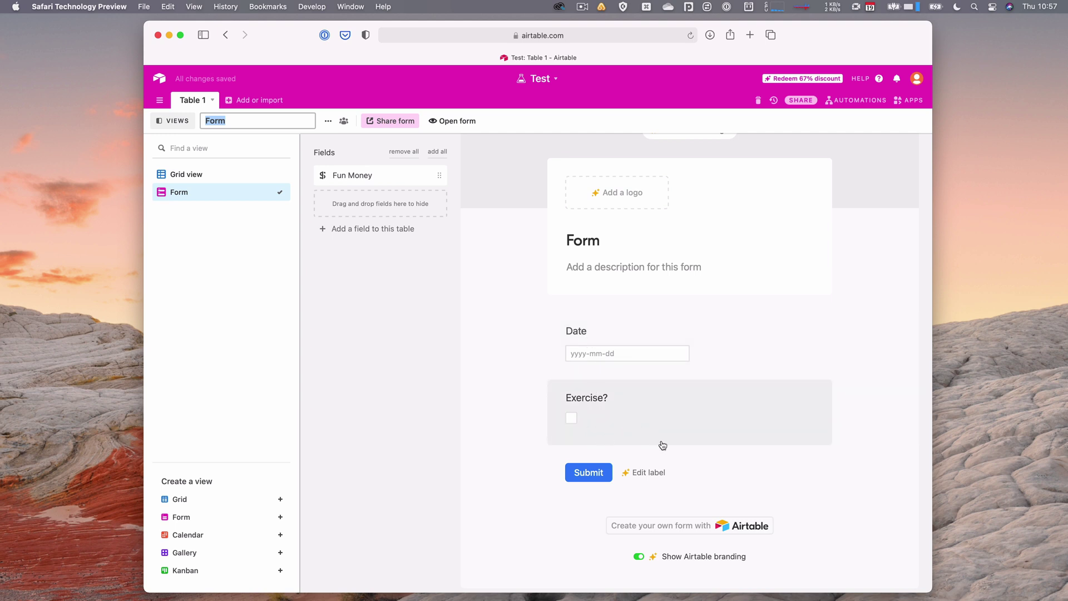
{"action": "left_click_drag", "start_coordinate": [349, 177], "coordinate": [636, 406]}
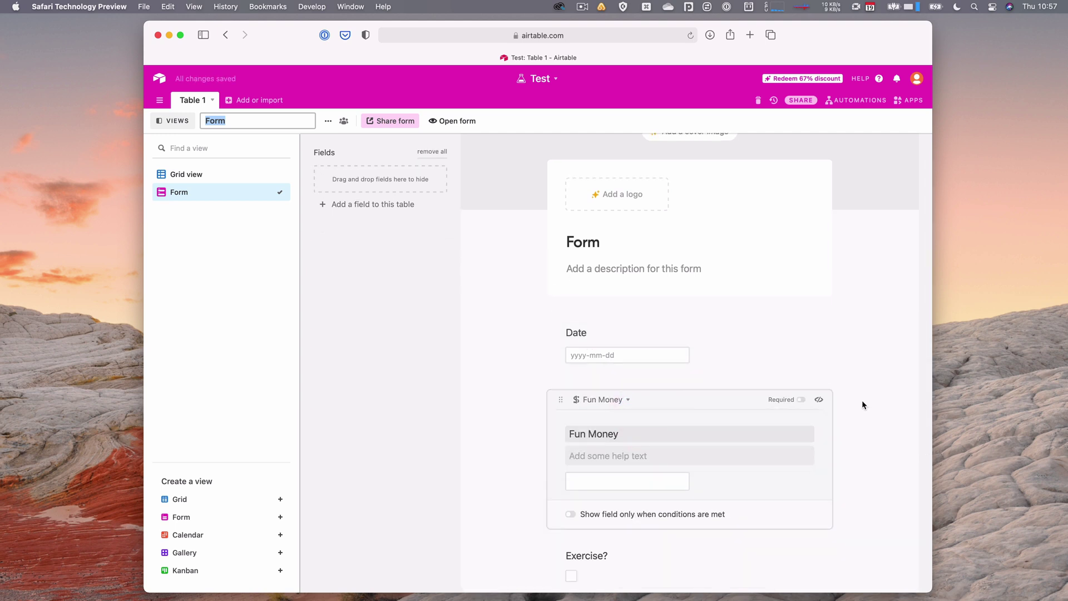
Make the Fun Money and Exercise? fields required in the form, leaving the Exercise? checkbox unchecked
{"action": "left_click", "coordinate": [801, 400]}
{"action": "scroll", "coordinate": [773, 422], "scroll_direction": "down", "scroll_amount": 3}
{"action": "left_click", "coordinate": [688, 453]}
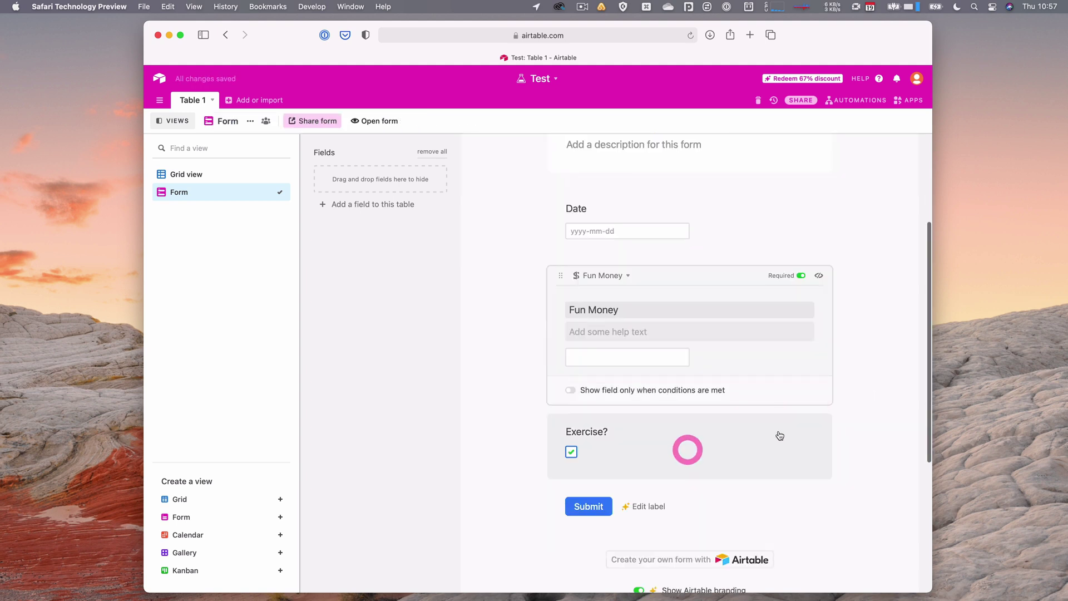
{"action": "left_click", "coordinate": [668, 436]}
{"action": "left_click", "coordinate": [801, 345]}
{"action": "left_click", "coordinate": [572, 423]}
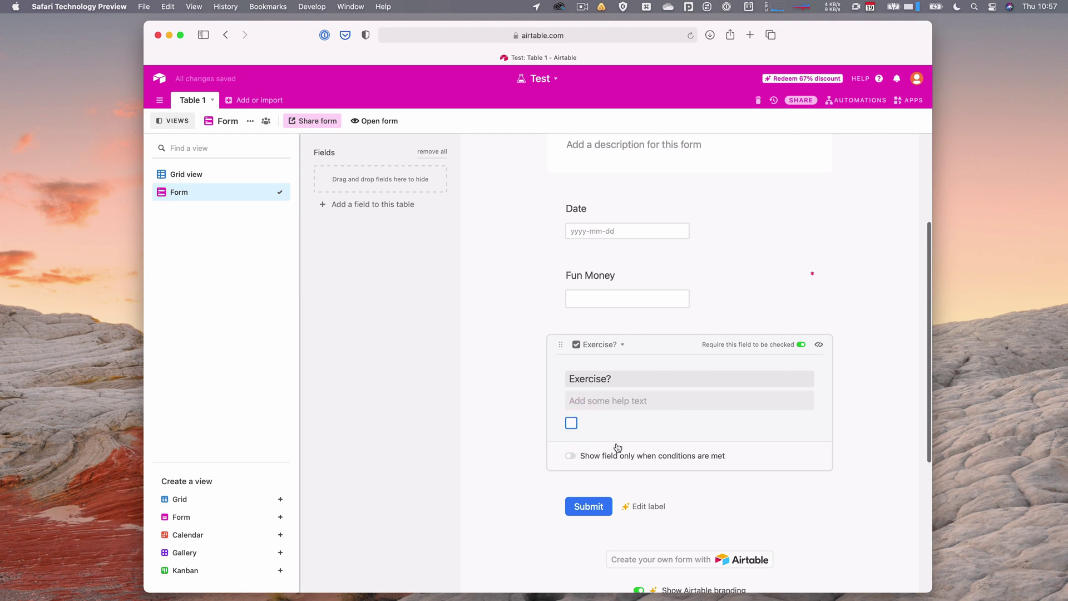
{"action": "left_click", "coordinate": [597, 400]}
{"action": "left_click", "coordinate": [520, 420]}
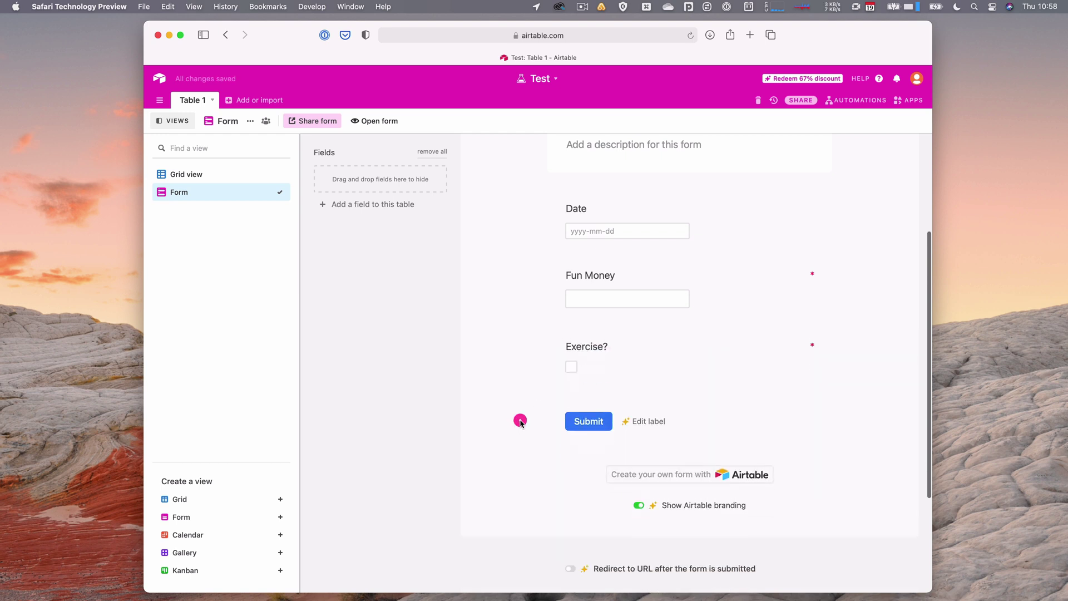
Examine the form's thank-you message and post-submission options, switching the email notification on and back off
{"action": "scroll", "coordinate": [523, 448], "scroll_direction": "down", "scroll_amount": 3}
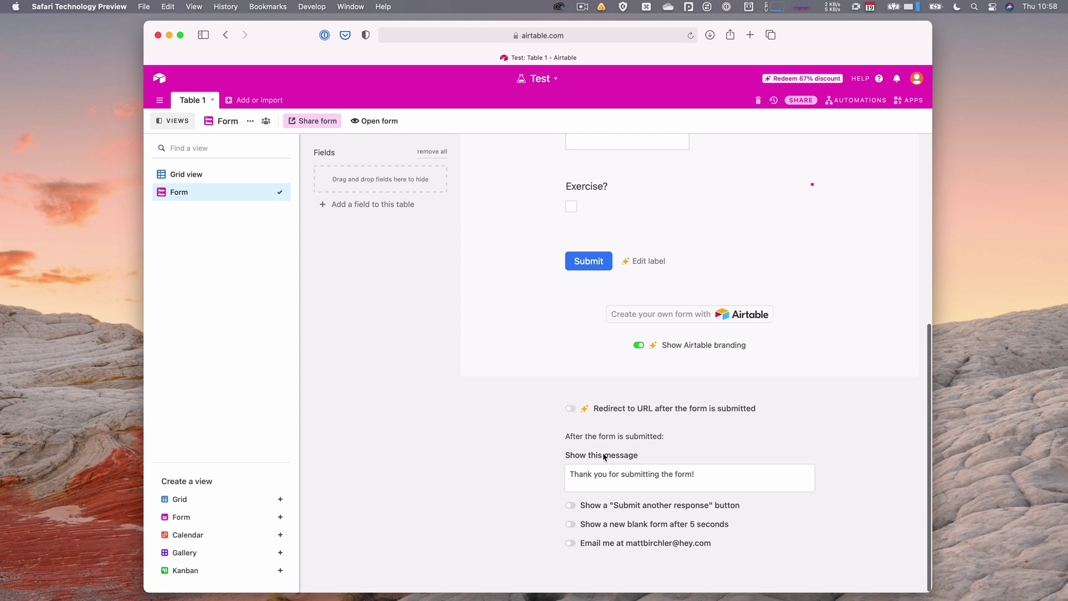
{"action": "triple_click", "coordinate": [694, 476]}
{"action": "left_click", "coordinate": [715, 474]}
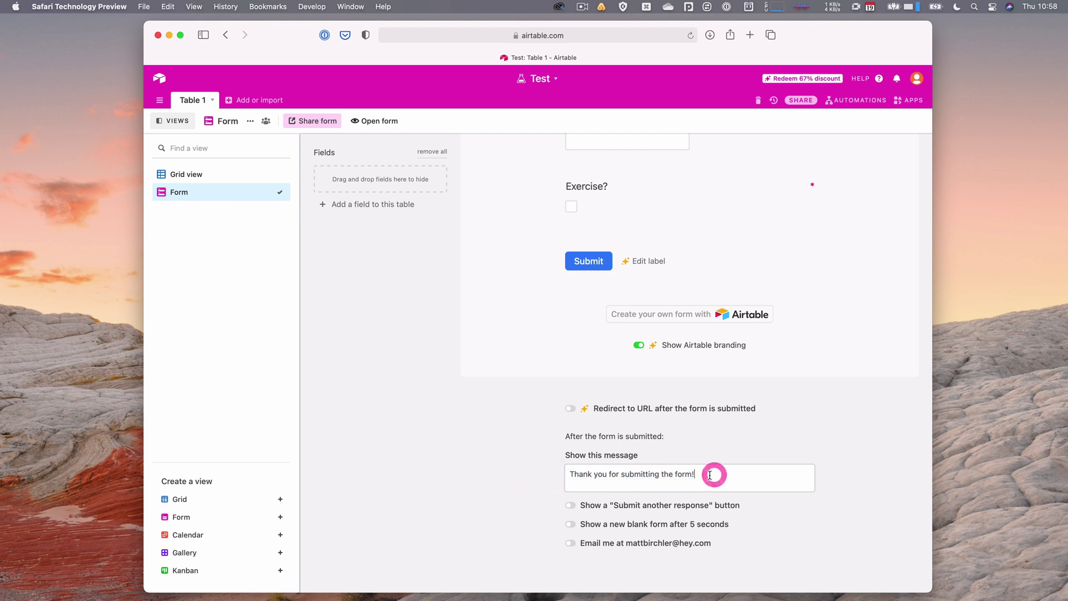
{"action": "left_click", "coordinate": [571, 544]}
{"action": "left_click", "coordinate": [572, 543]}
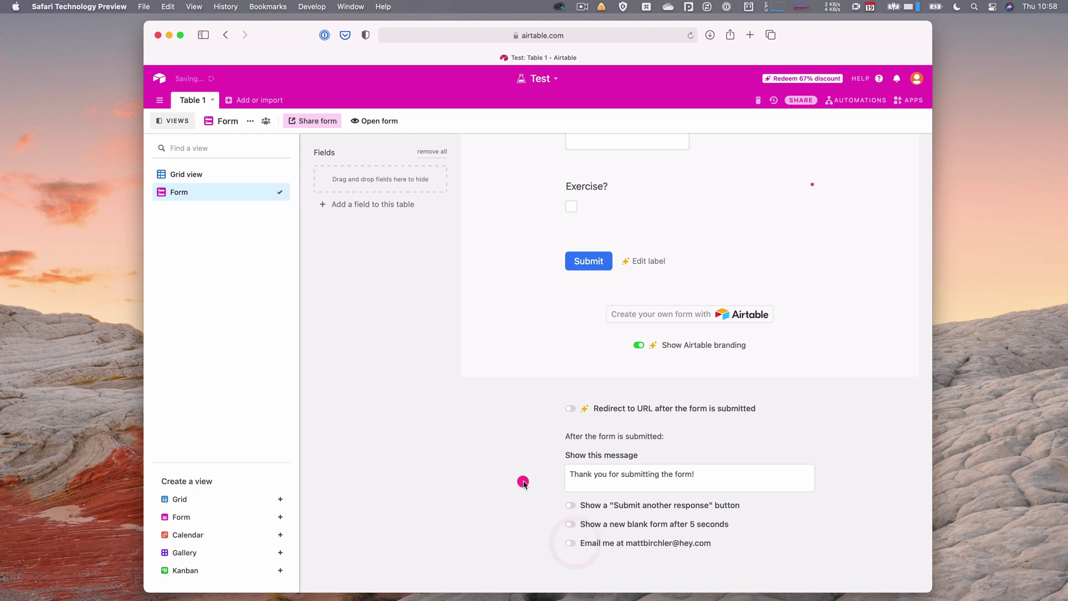
{"action": "scroll", "coordinate": [523, 489], "scroll_direction": "up", "scroll_amount": 6}
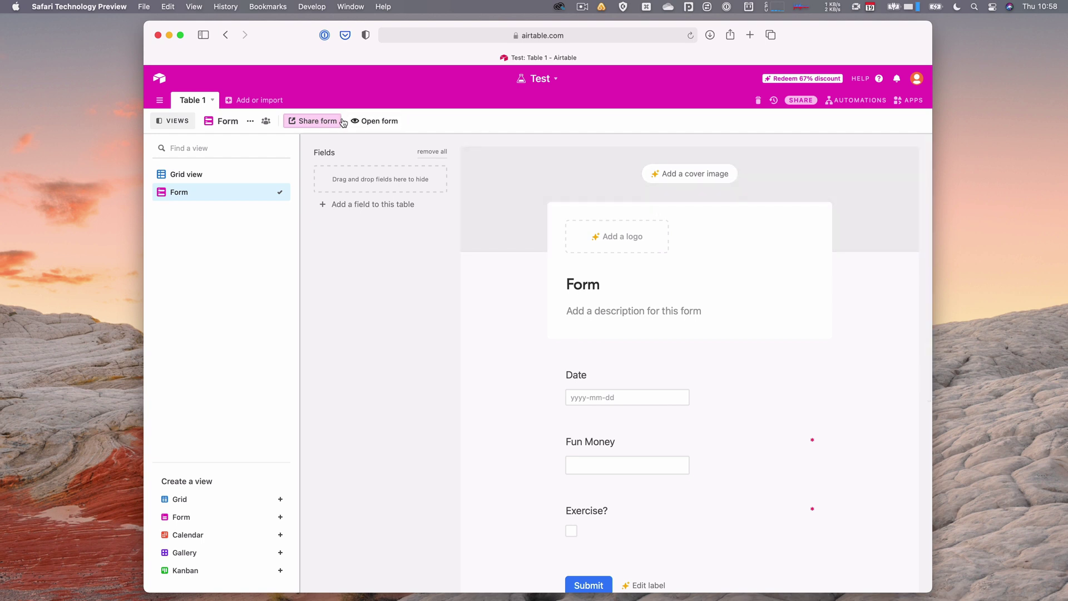
Preview the published form, close it, and return to the Test base's grid view
{"action": "left_click", "coordinate": [374, 121]}
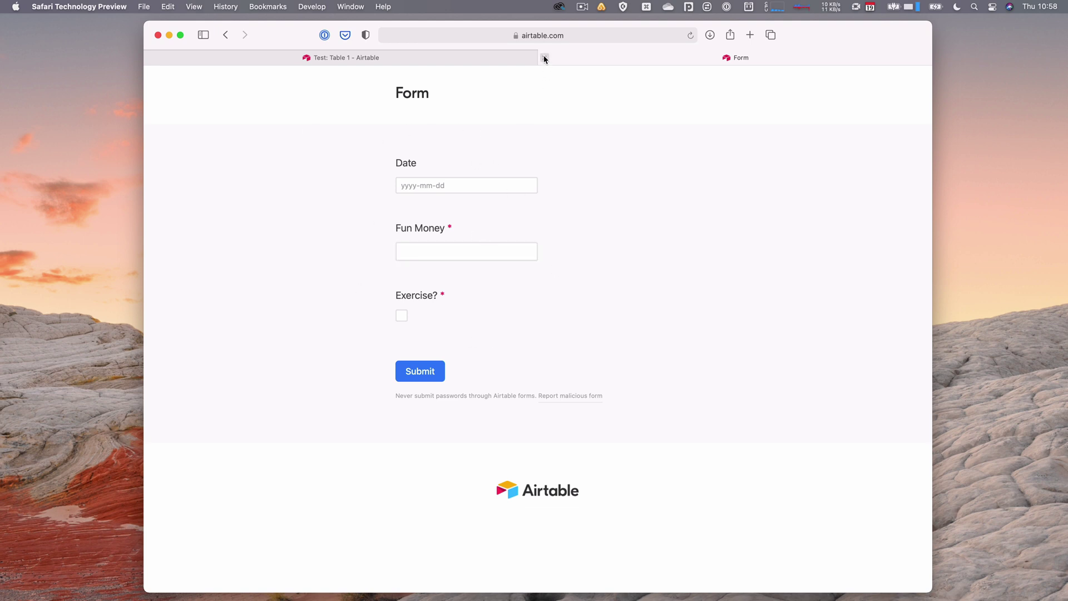
{"action": "left_click", "coordinate": [545, 58]}
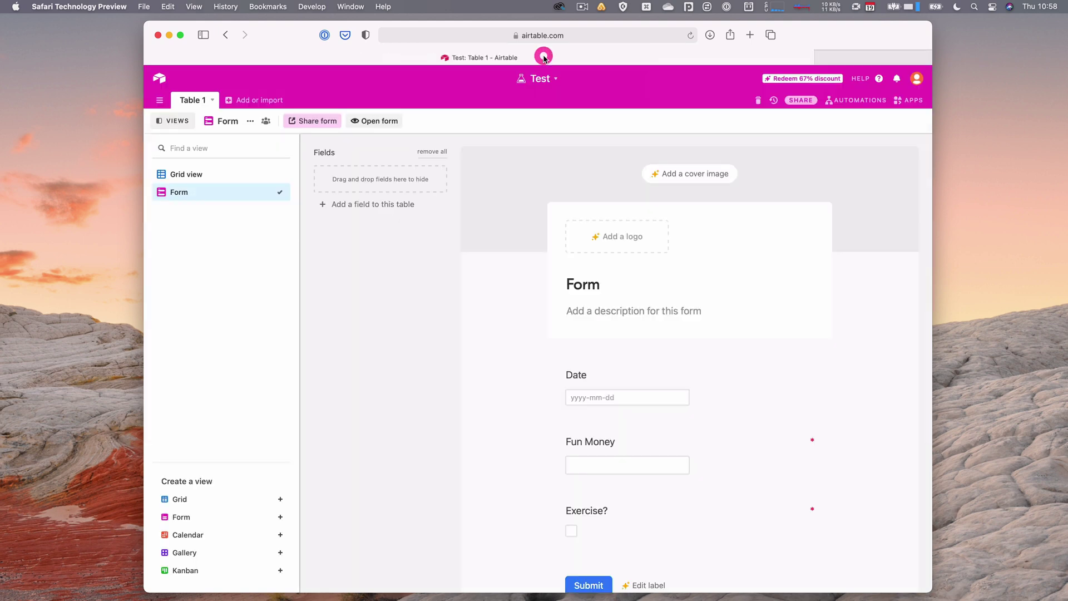
{"action": "left_click", "coordinate": [218, 180]}
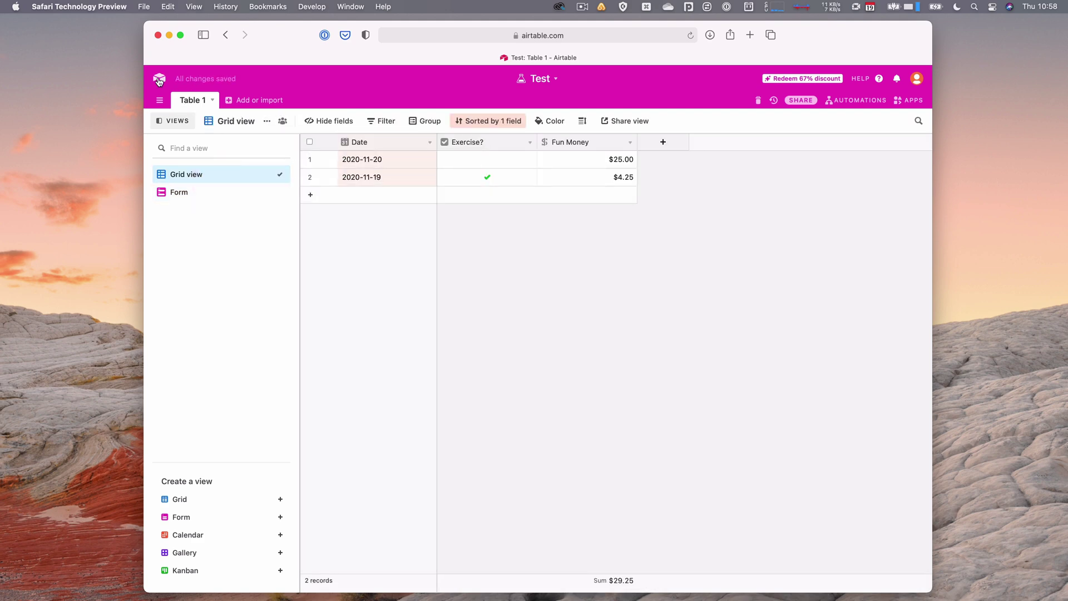
Download the 2020 Personal Tracking base's grid view as a CSV and look over the exported table in Numbers
{"action": "left_click", "coordinate": [159, 80]}
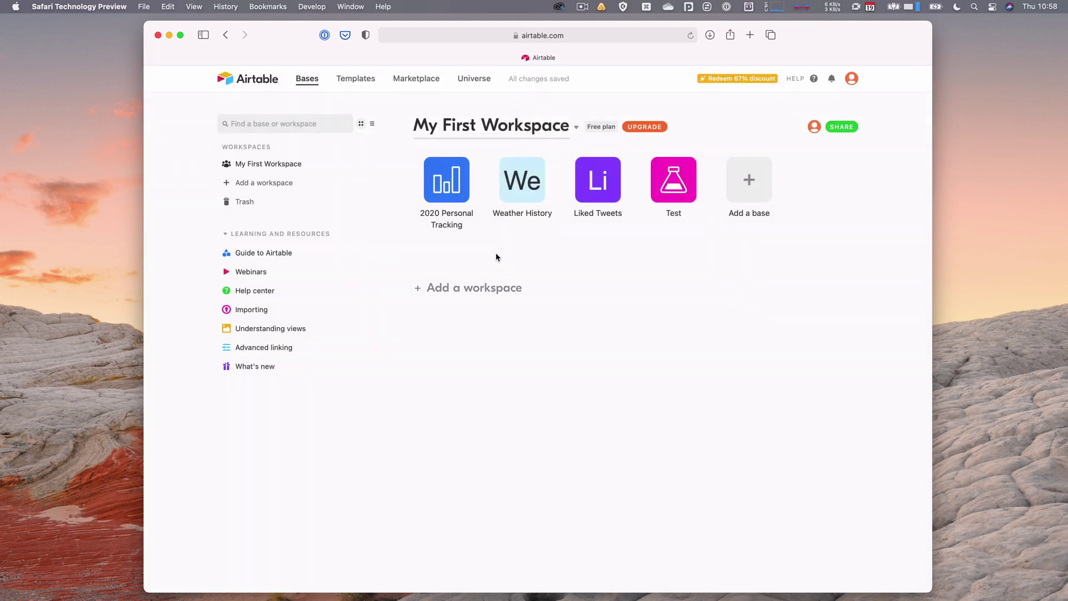
{"action": "left_click", "coordinate": [442, 177]}
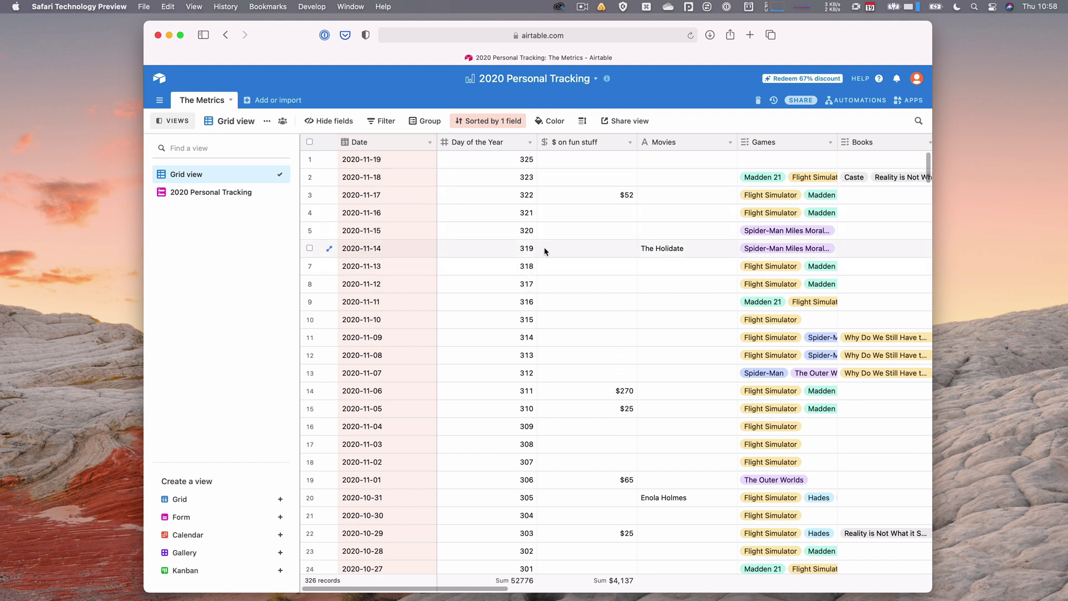
{"action": "left_click", "coordinate": [267, 121]}
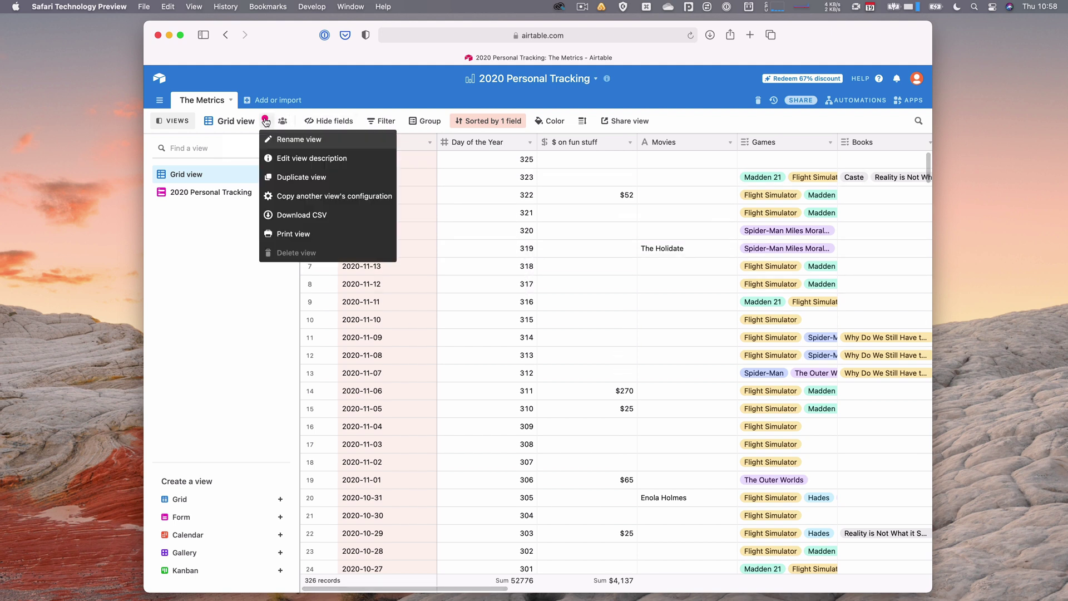
{"action": "left_click", "coordinate": [296, 215]}
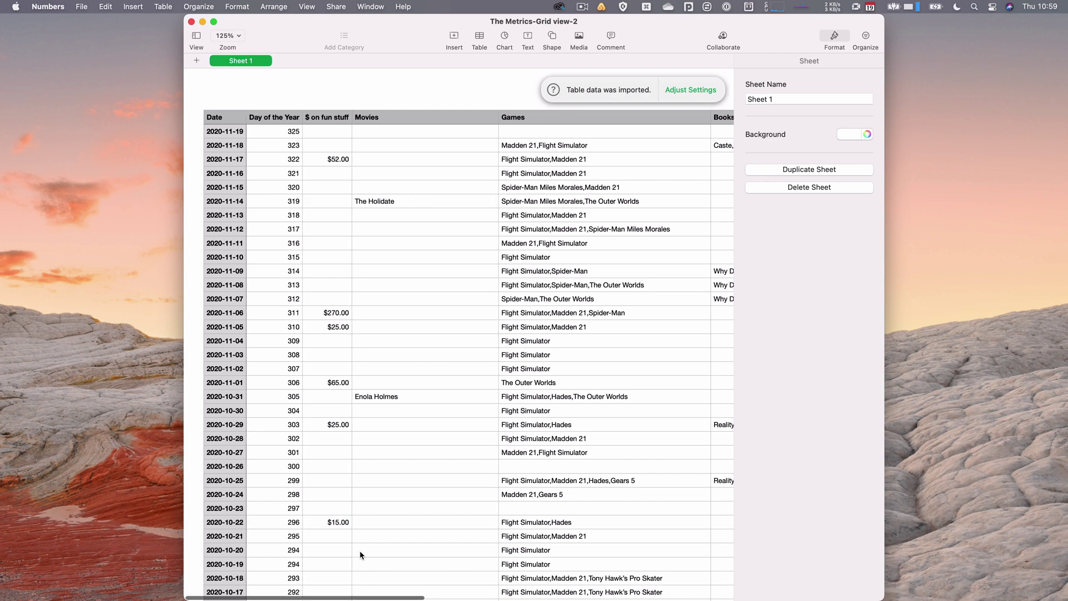
{"action": "left_click_drag", "start_coordinate": [373, 595], "coordinate": [287, 574]}
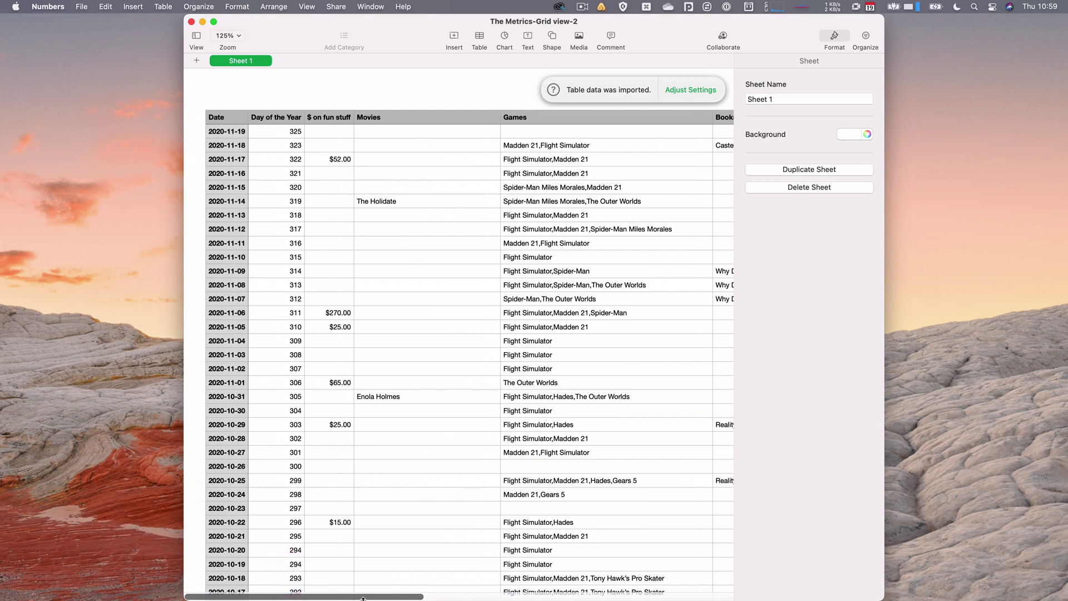
{"action": "left_click_drag", "start_coordinate": [367, 598], "coordinate": [293, 569]}
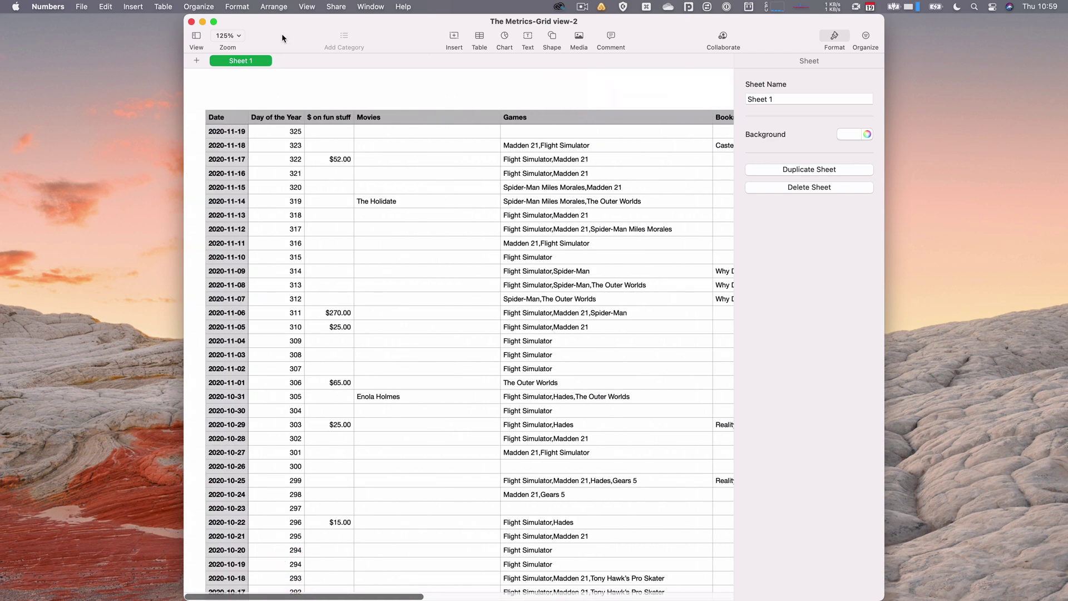